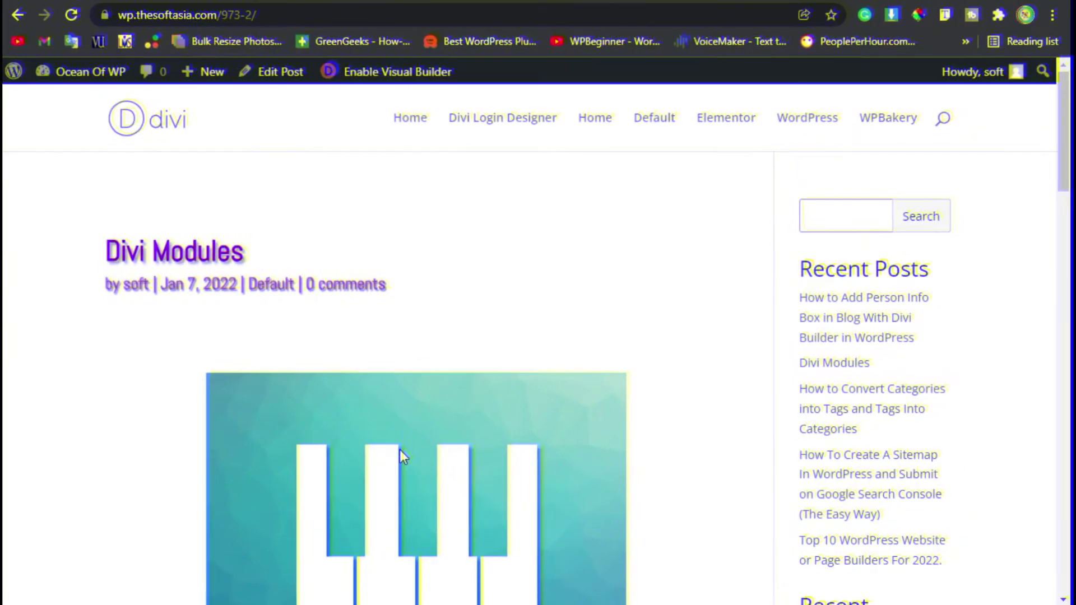
# Scroll through the Summer Bundle preview and select part of its body text
pyautogui.scroll(-15, 401, 453)
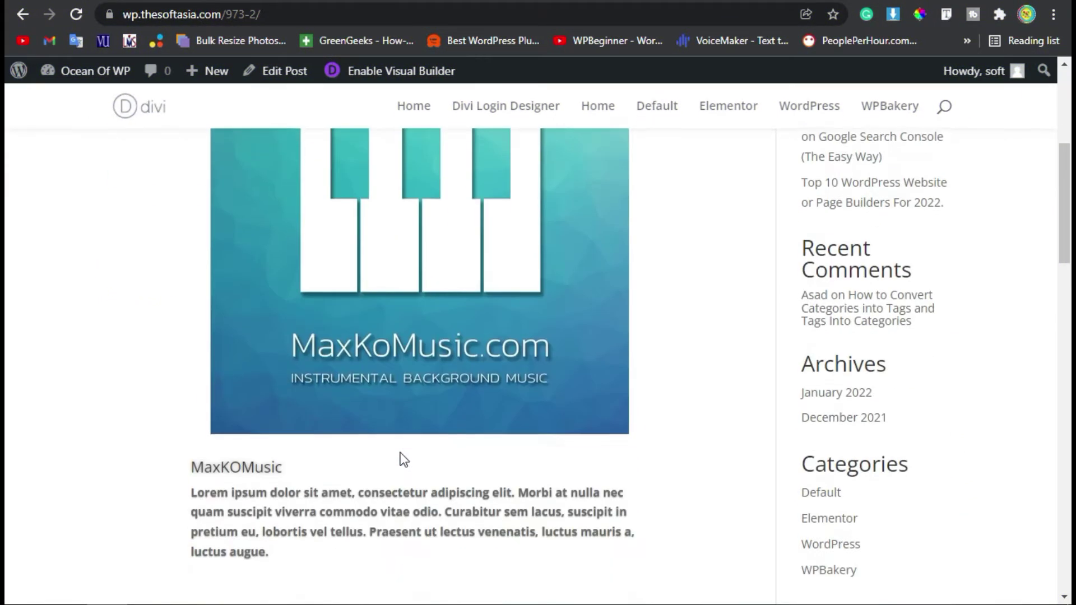
pyautogui.scroll(-6, 398, 456)
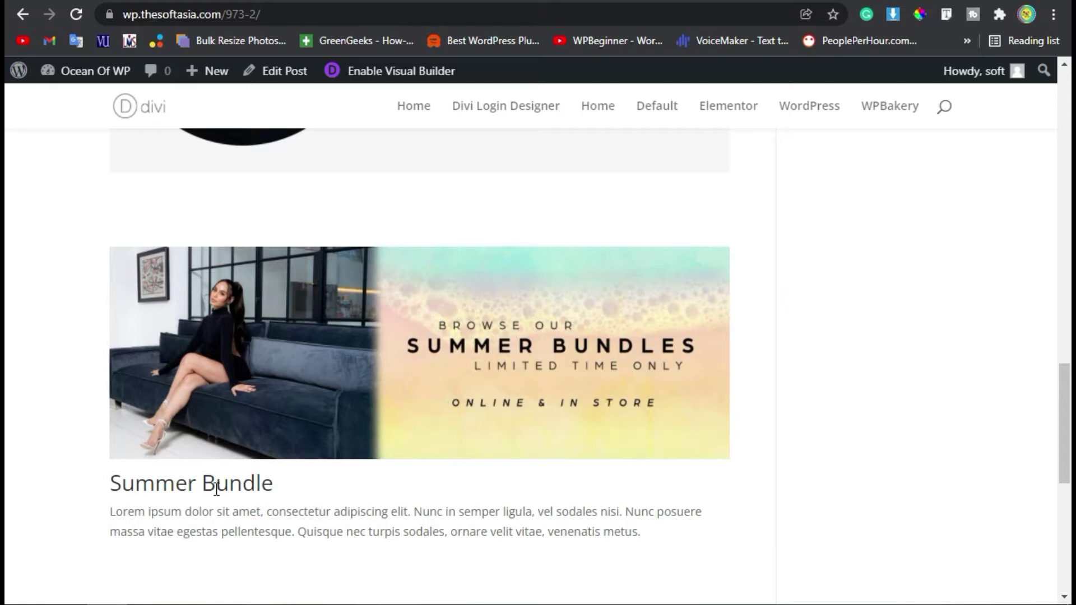
pyautogui.moveTo(202, 483); pyautogui.dragTo(323, 513)
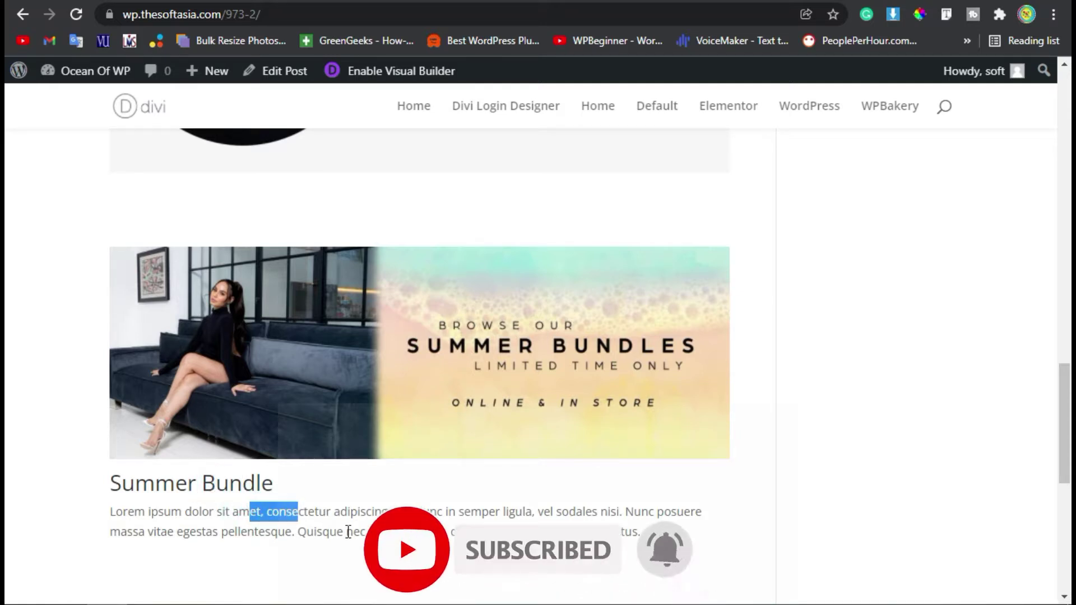
pyautogui.scroll(-2, 331, 539)
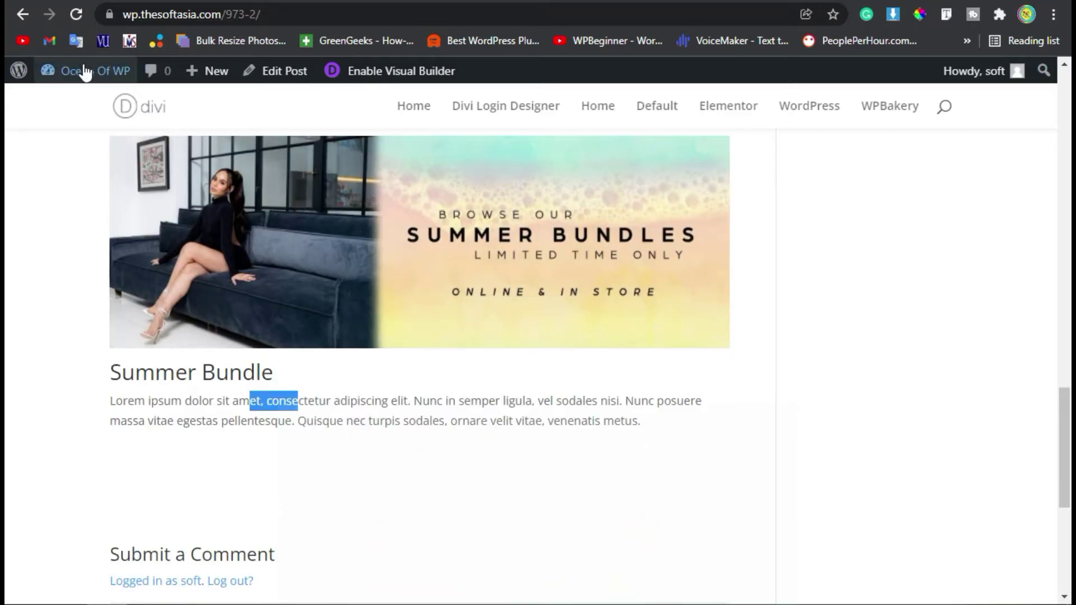
# Search the WordPress plugin directory for DiviTorque under Plugins > Add New
pyautogui.moveTo(90, 71)
pyautogui.click(98, 103)
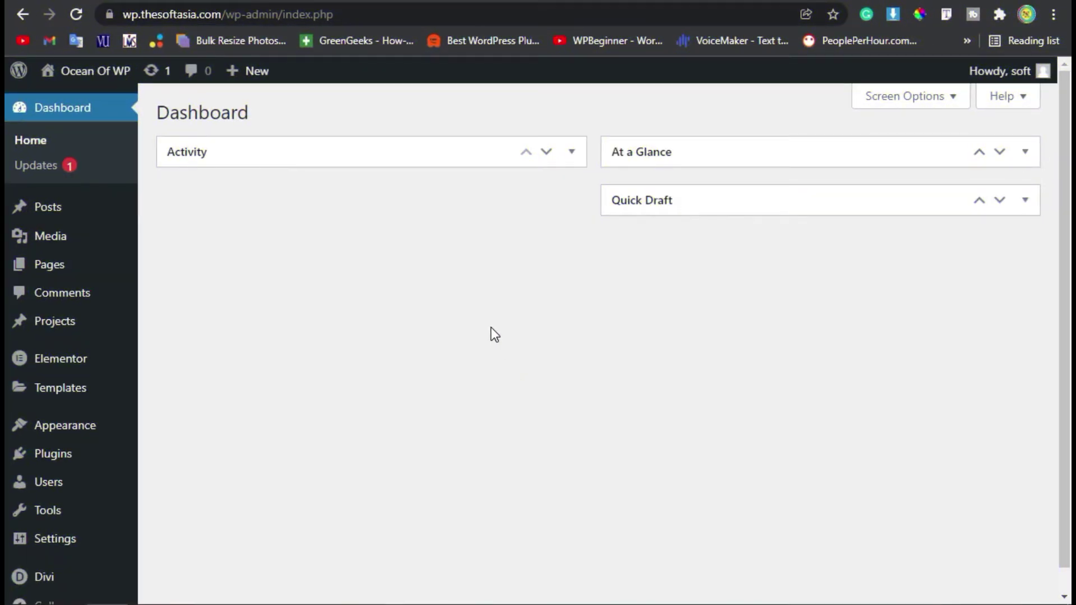
pyautogui.moveTo(53, 457)
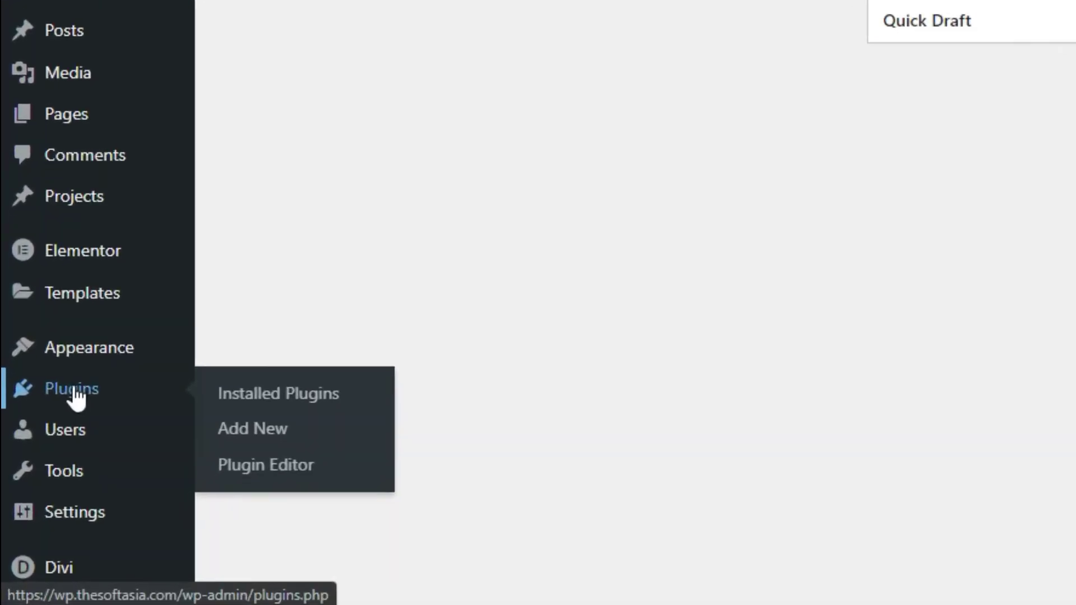
pyautogui.click(360, 431)
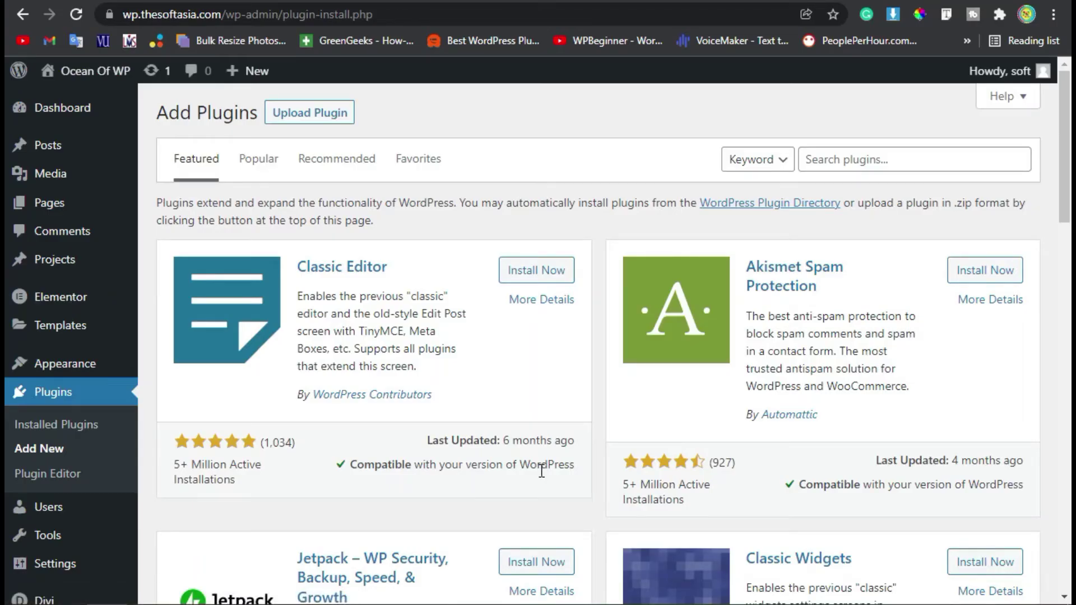
pyautogui.click(928, 163)
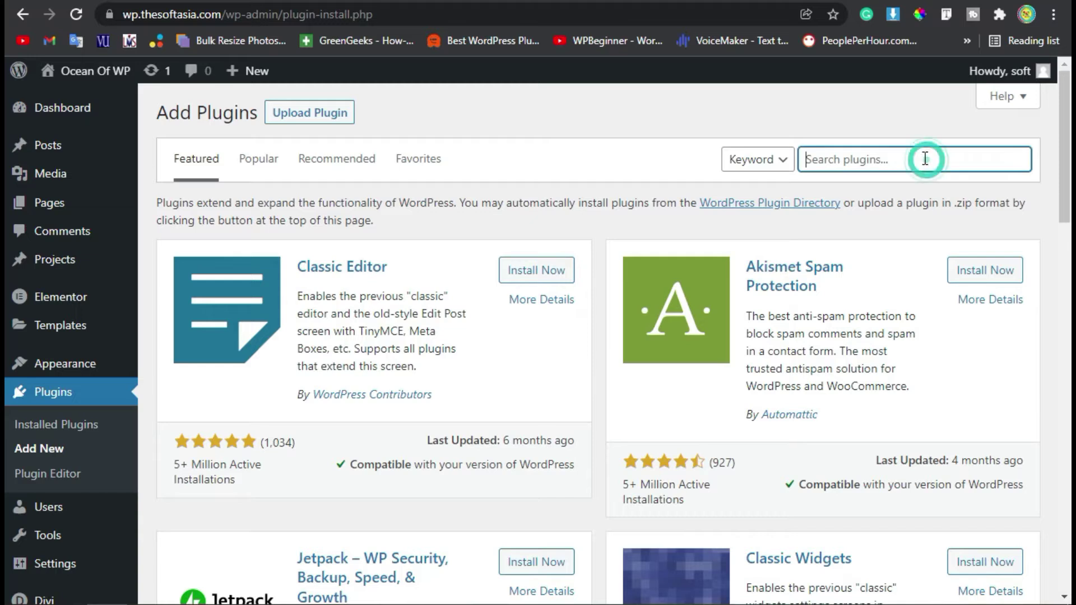
pyautogui.write('DiviTorque')
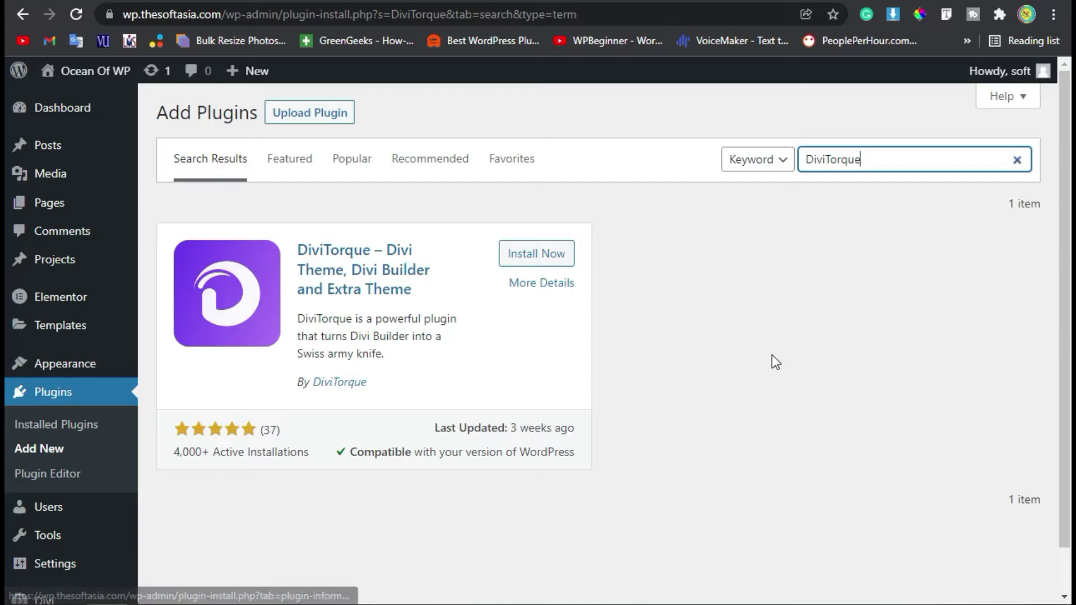
# Install and activate DiviTorque, look over its settings page, and return to the Dashboard
pyautogui.click(534, 254)
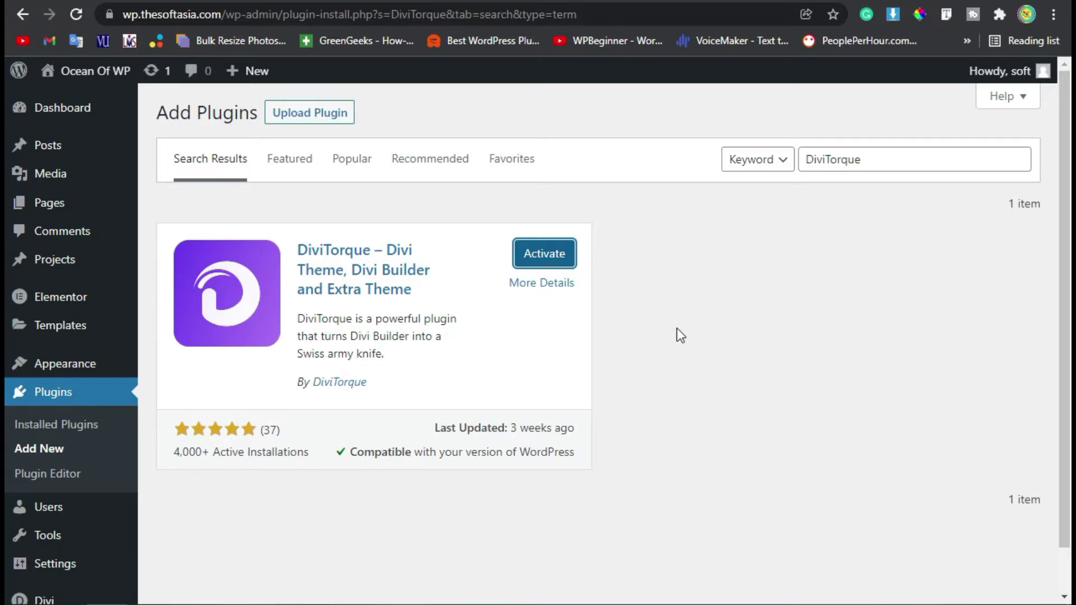
pyautogui.click(554, 261)
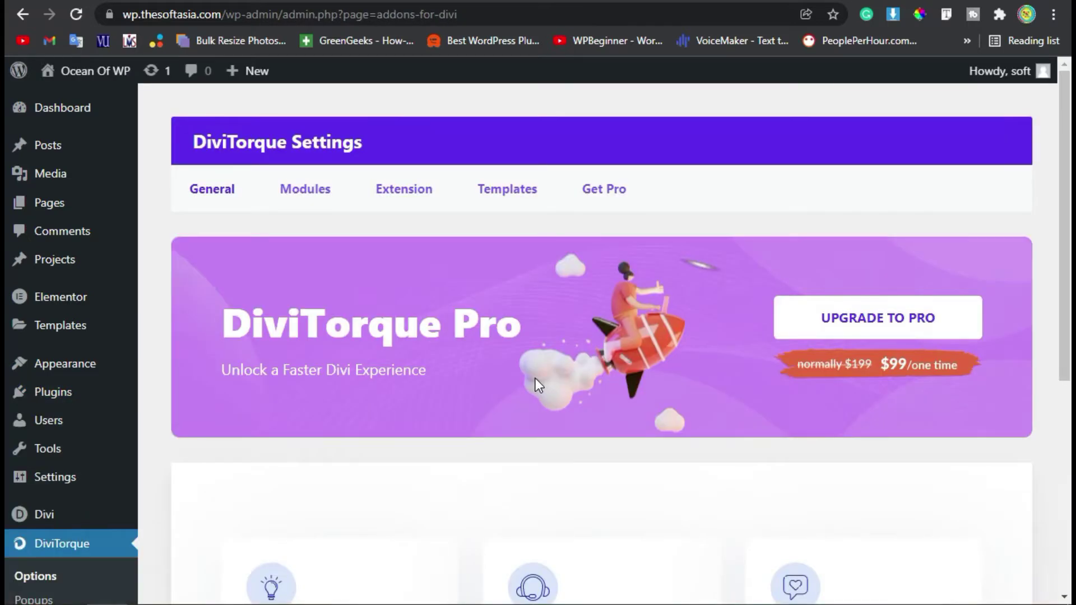
pyautogui.scroll(-4, 535, 378)
pyautogui.scroll(-2, 478, 427)
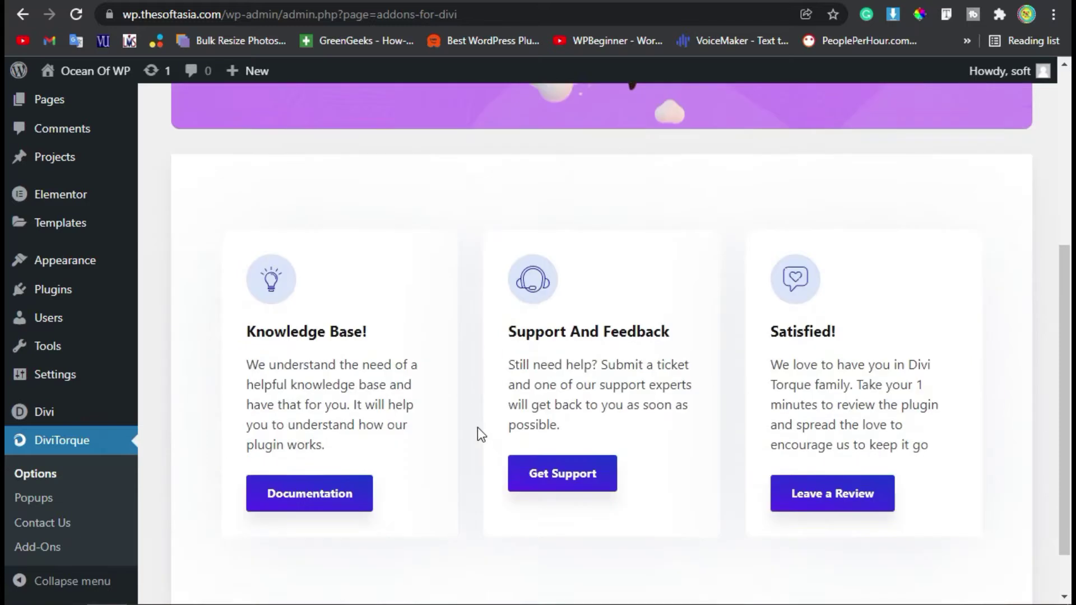
pyautogui.scroll(-1, 477, 431)
pyautogui.scroll(6, 478, 431)
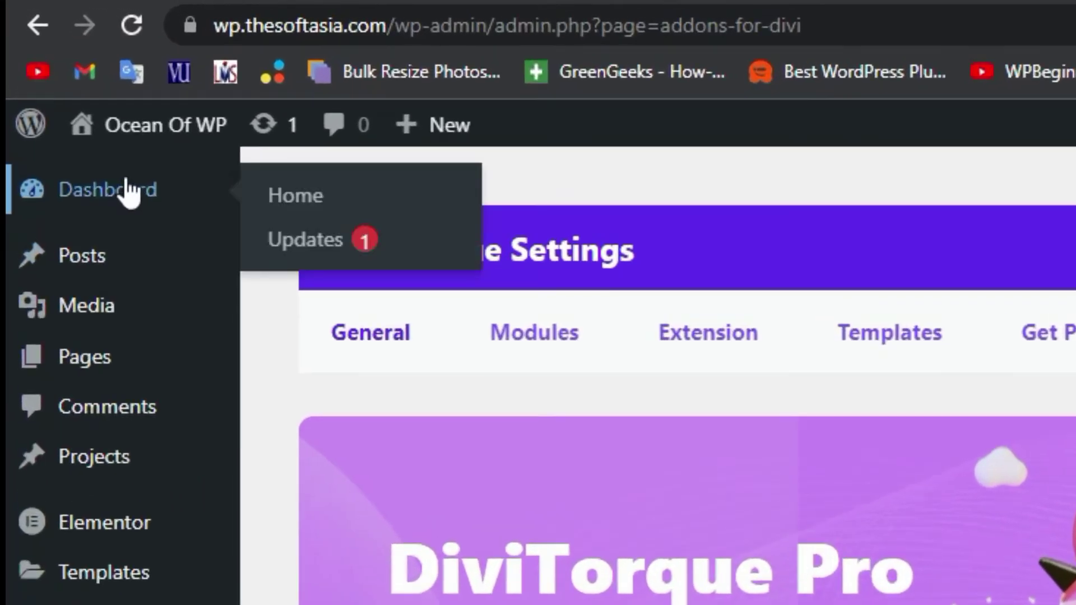
pyautogui.click(74, 106)
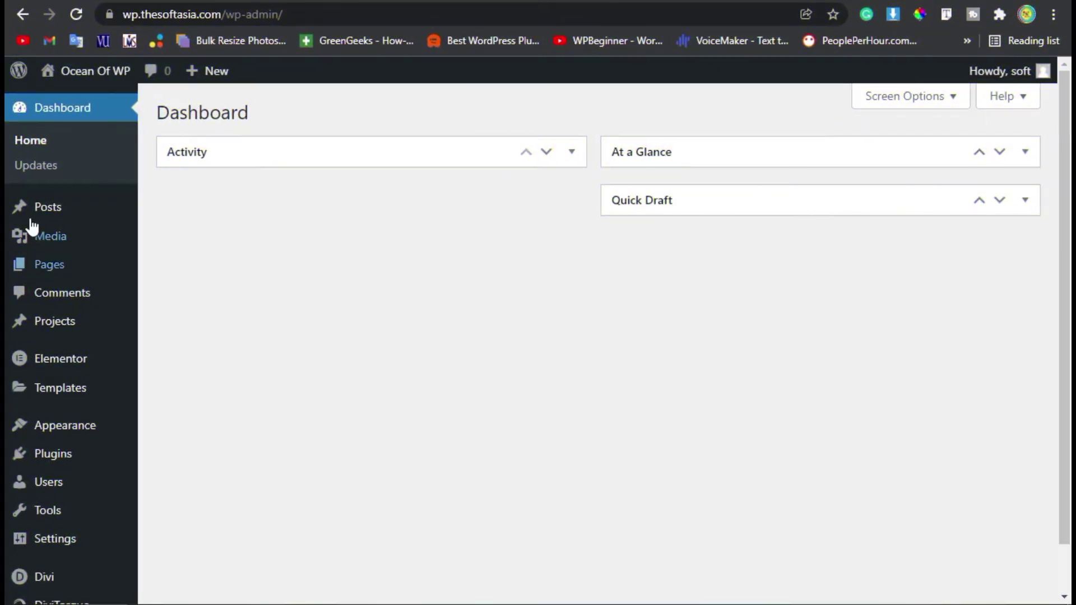
# Create a new post titled 'Info Box' and switch it to the Divi Builder
pyautogui.moveTo(34, 216)
pyautogui.click(175, 235)
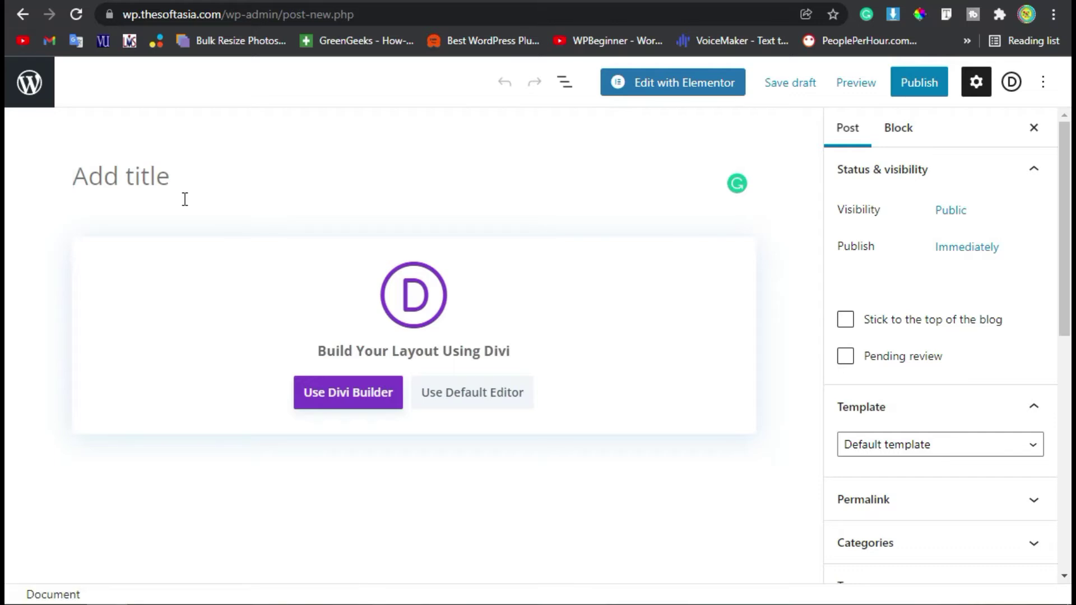
pyautogui.write('Info Box')
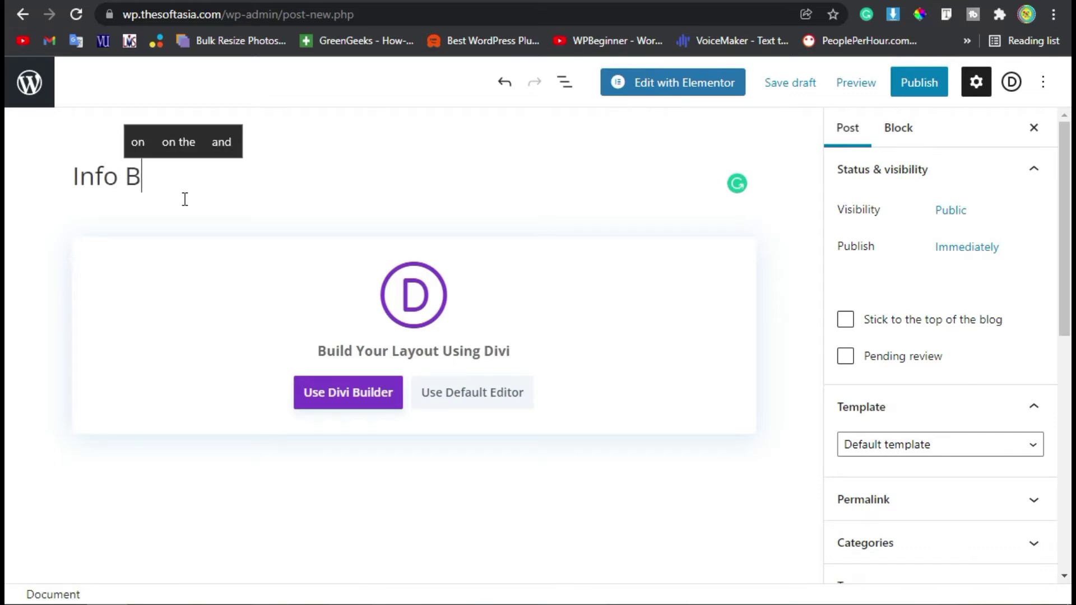
pyautogui.click(356, 400)
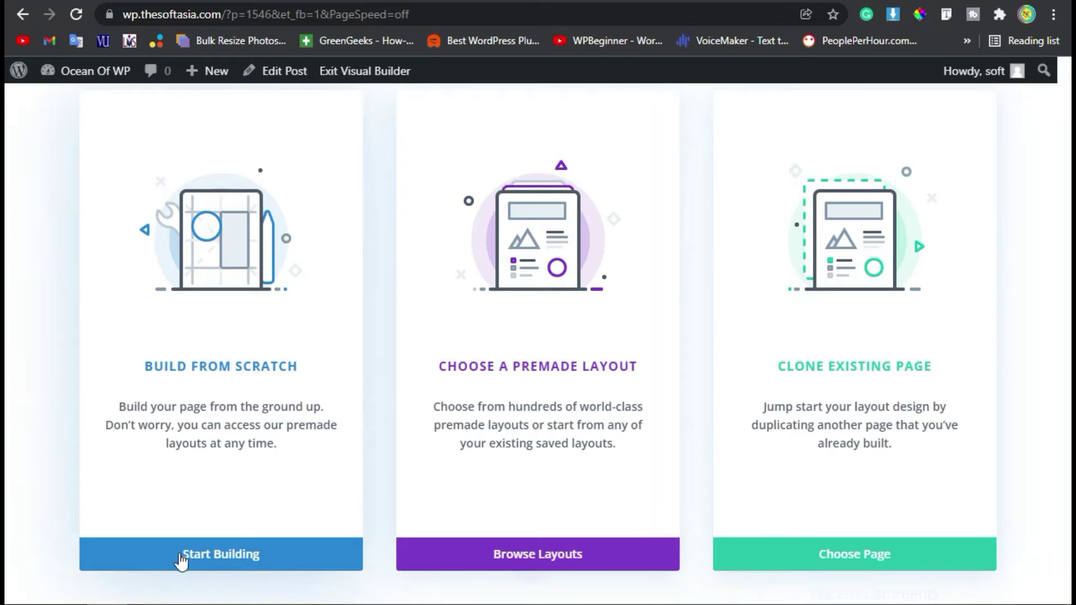
# Build from scratch with a one-column row holding a Torque Info Box module
pyautogui.click(284, 567)
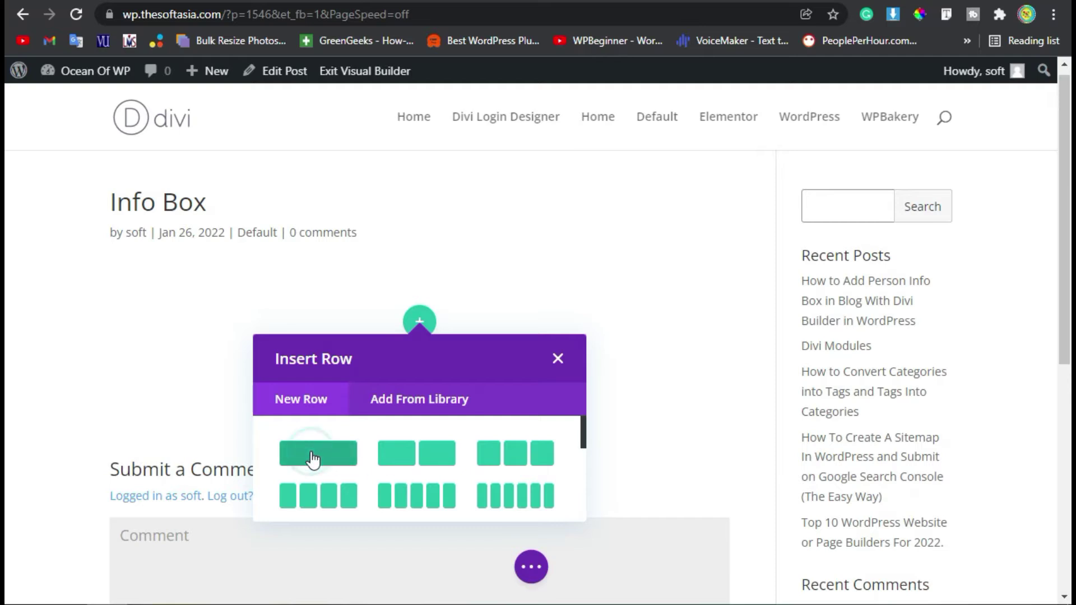
pyautogui.click(313, 459)
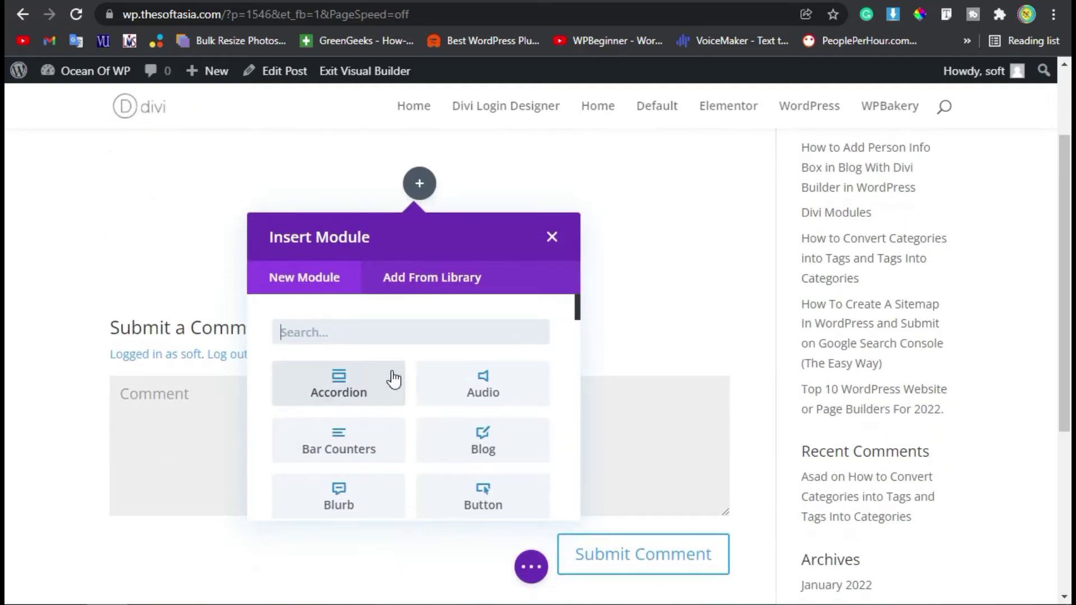
pyautogui.scroll(-15, 394, 379)
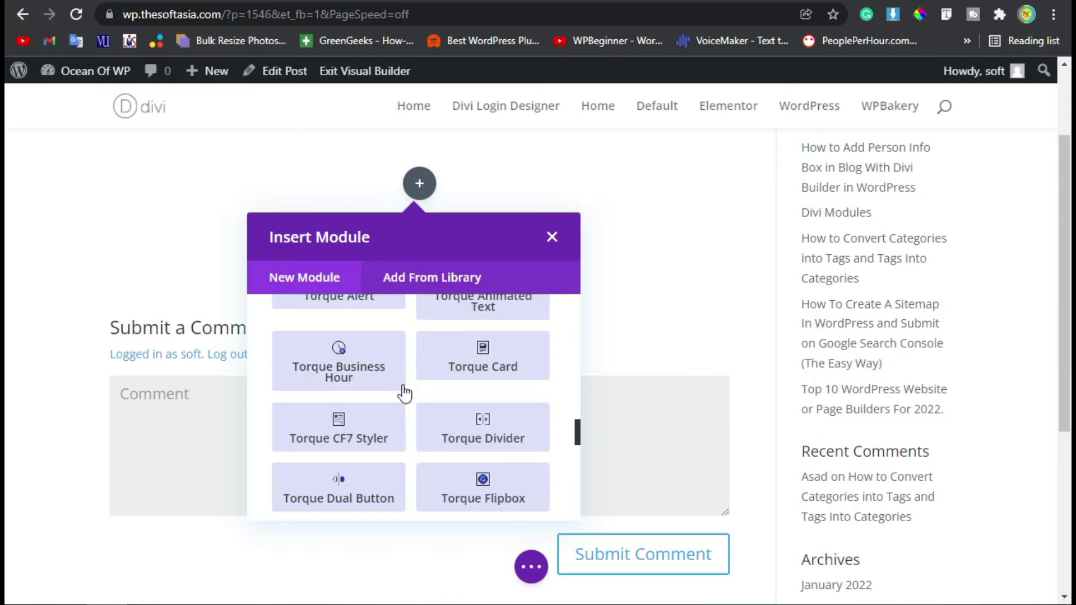
pyautogui.scroll(-6, 405, 393)
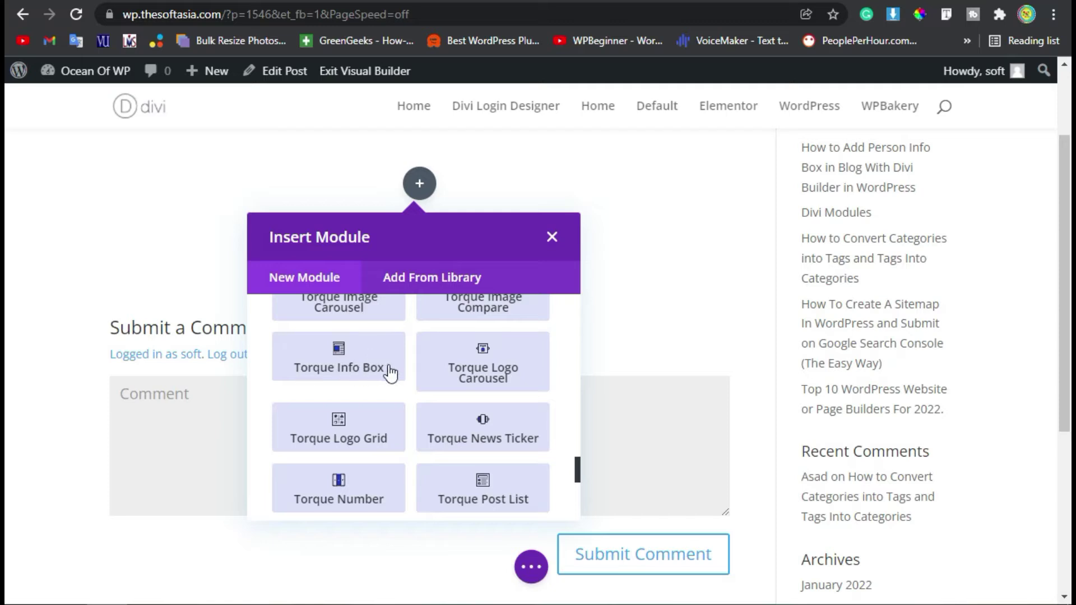
pyautogui.click(355, 363)
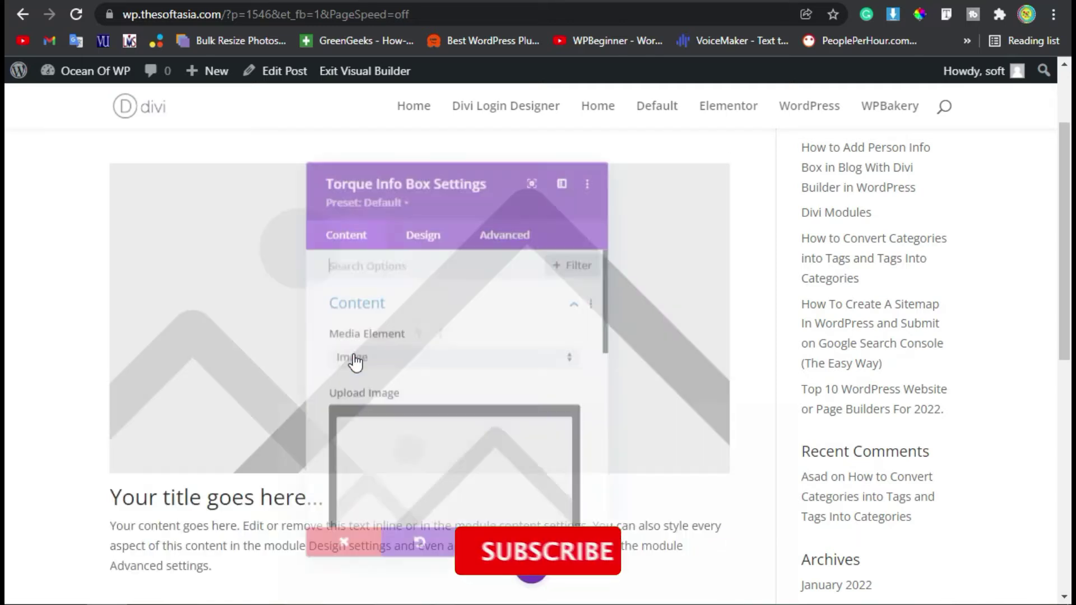
# Keep Image as the media type and insert the slideshow_3_2048x2048.jpg Summer Bundles banner
pyautogui.scroll(-2, 408, 375)
pyautogui.scroll(2, 408, 374)
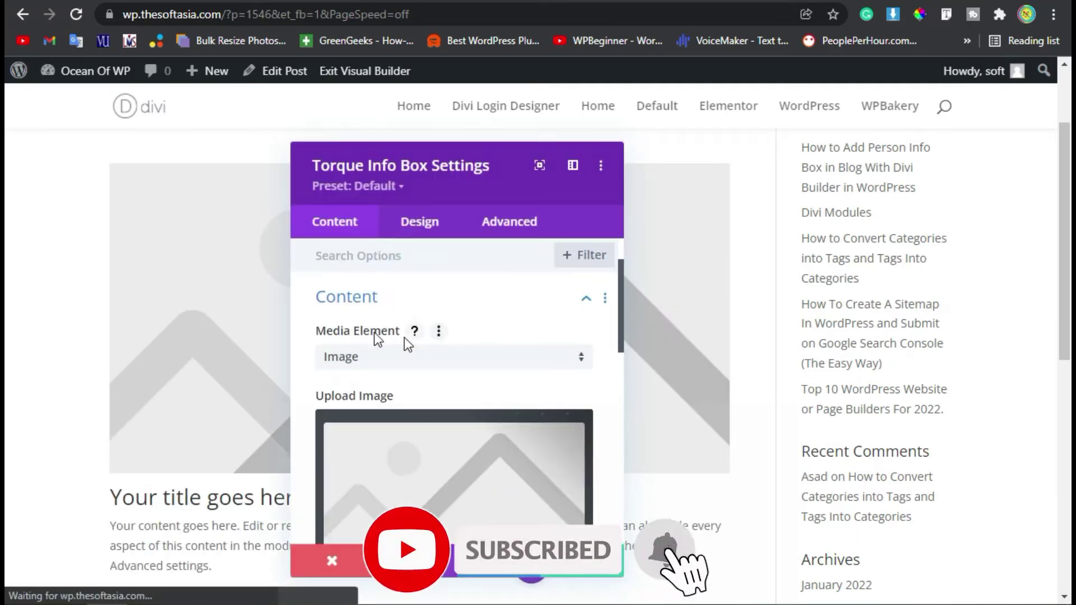
pyautogui.click(395, 356)
pyautogui.click(429, 374)
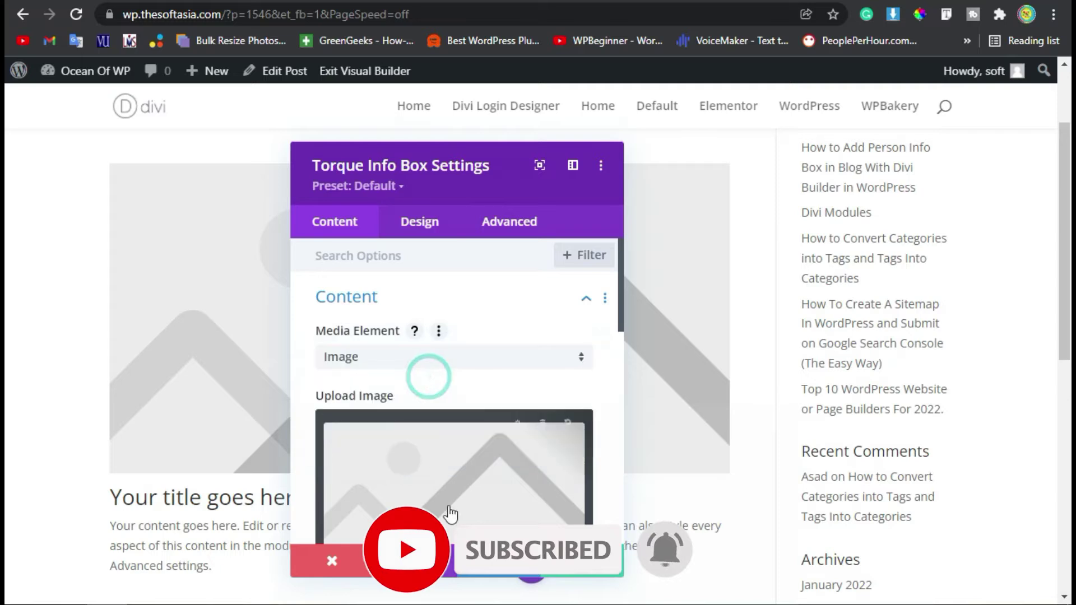
pyautogui.scroll(-2, 425, 401)
pyautogui.click(425, 385)
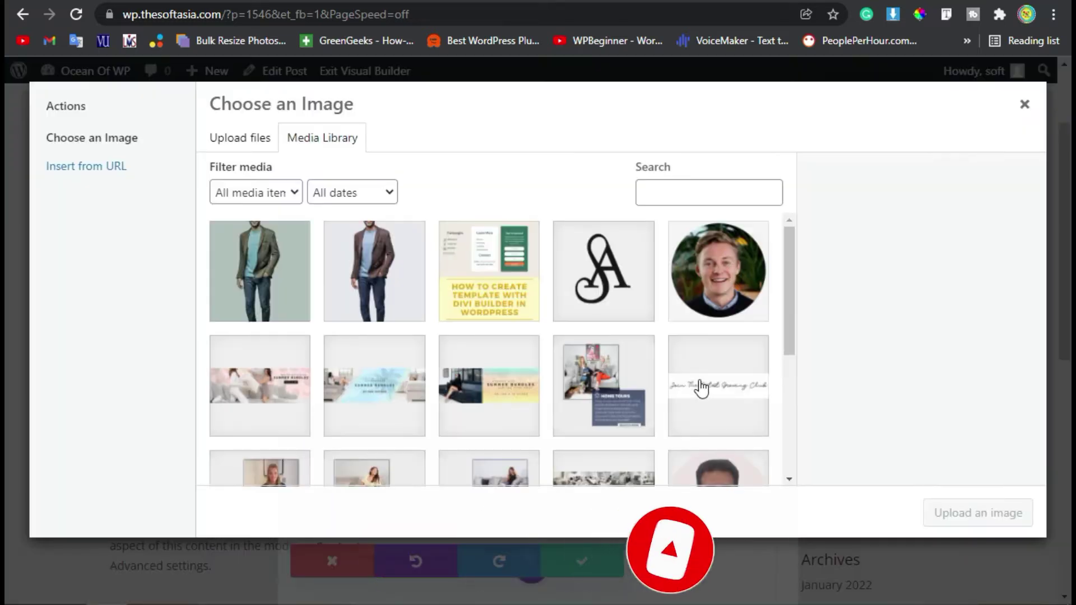
pyautogui.click(479, 399)
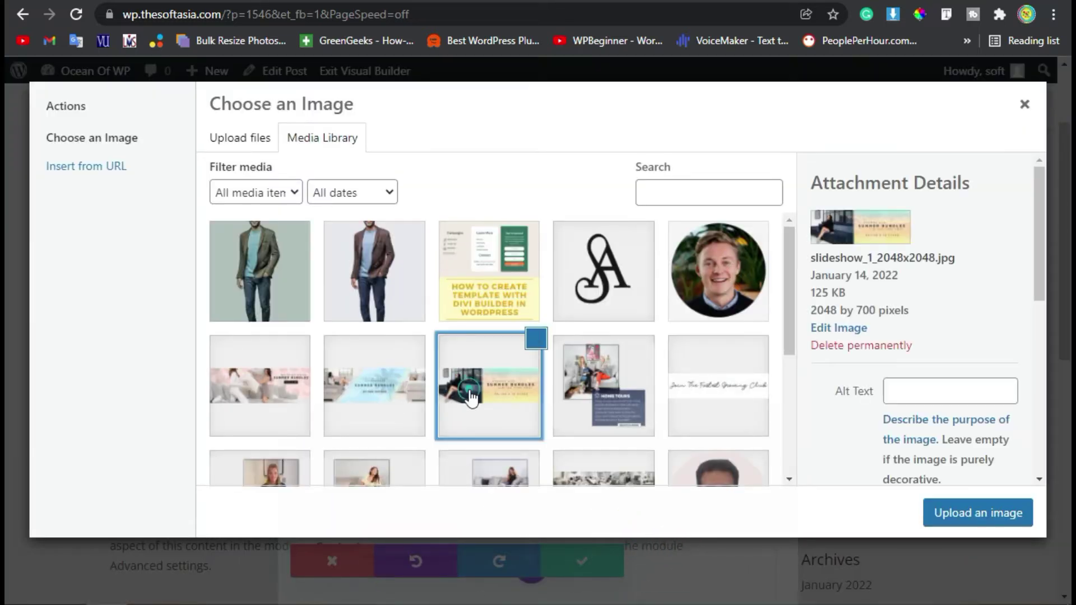
pyautogui.click(279, 386)
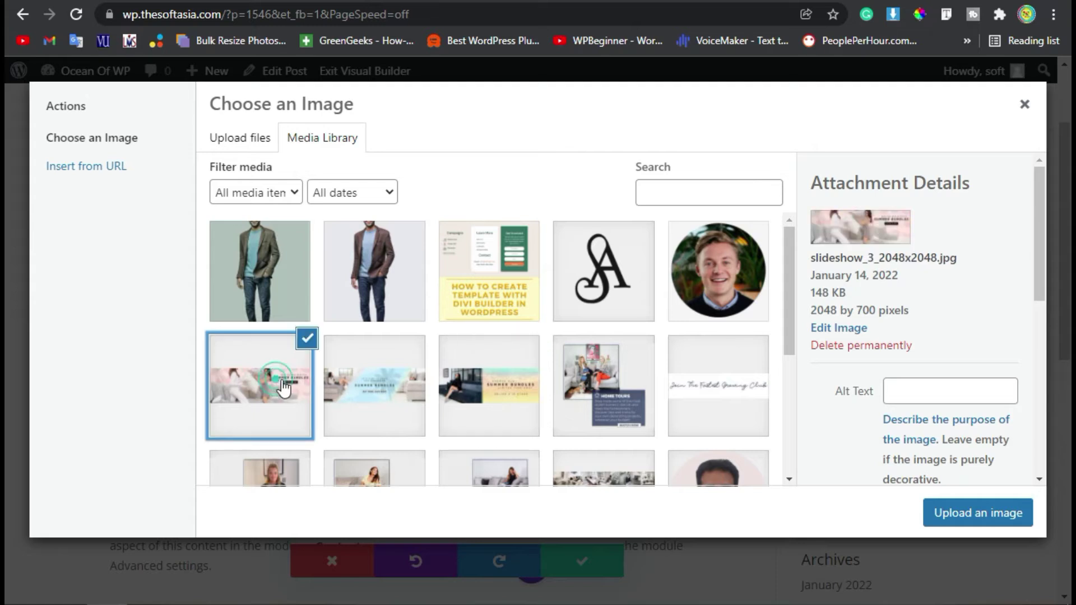
pyautogui.click(993, 520)
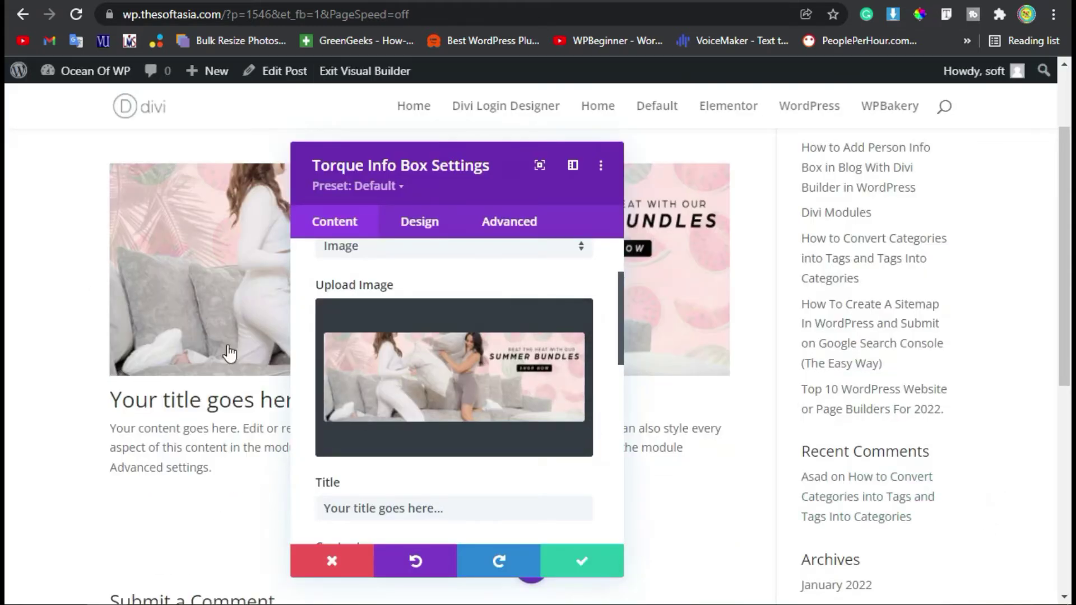
# Replace the placeholder title with 'Summer Bundle'
pyautogui.scroll(-2, 698, 273)
pyautogui.scroll(-2, 420, 348)
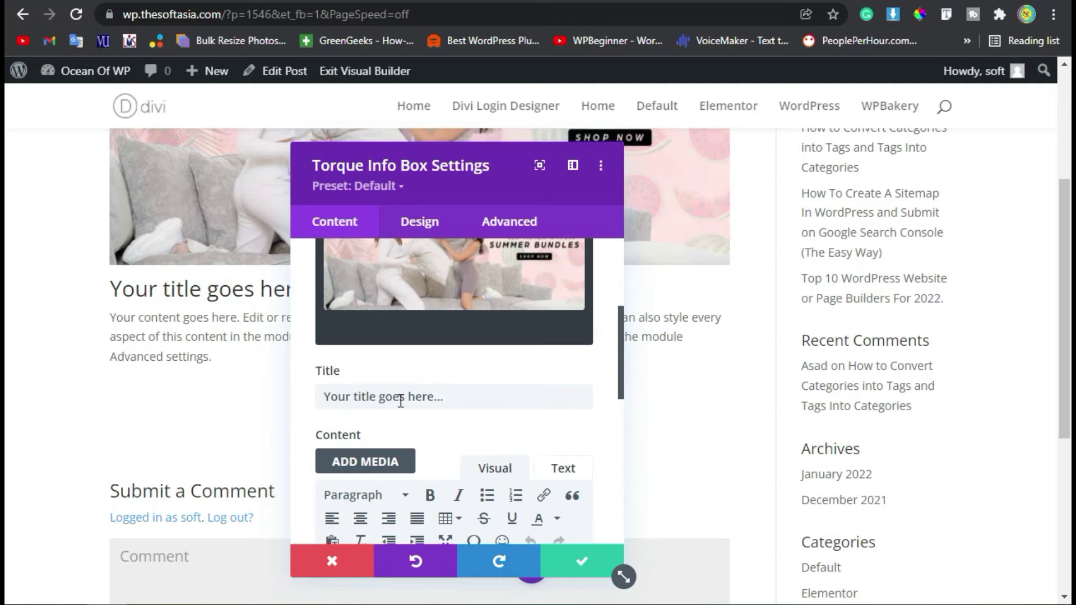
pyautogui.tripleClick(468, 396)
pyautogui.moveTo(456, 168); pyautogui.dragTo(649, 206)
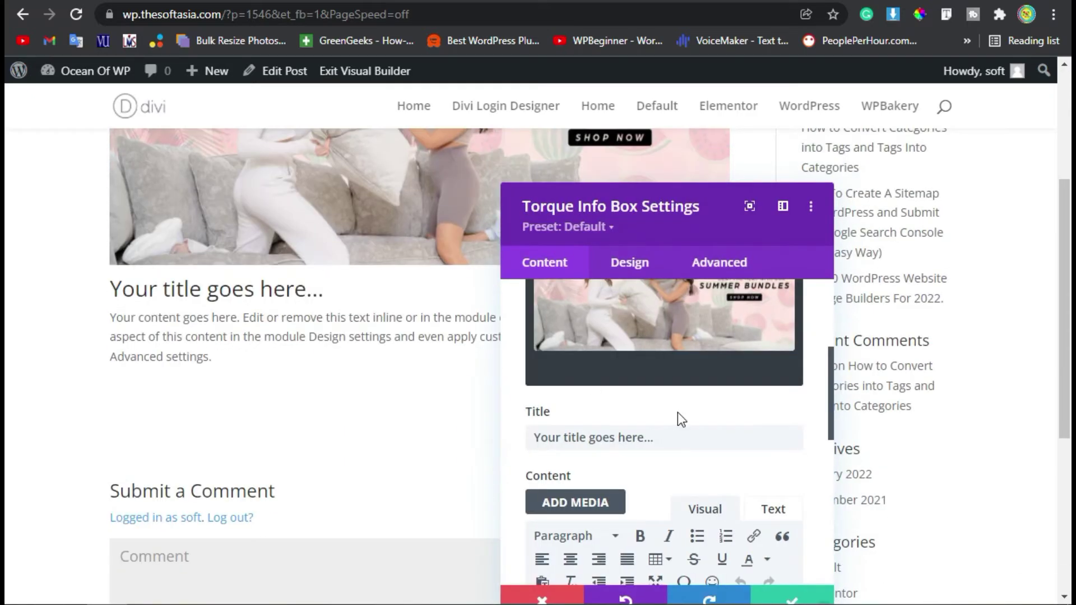
pyautogui.tripleClick(639, 439)
pyautogui.write('S')
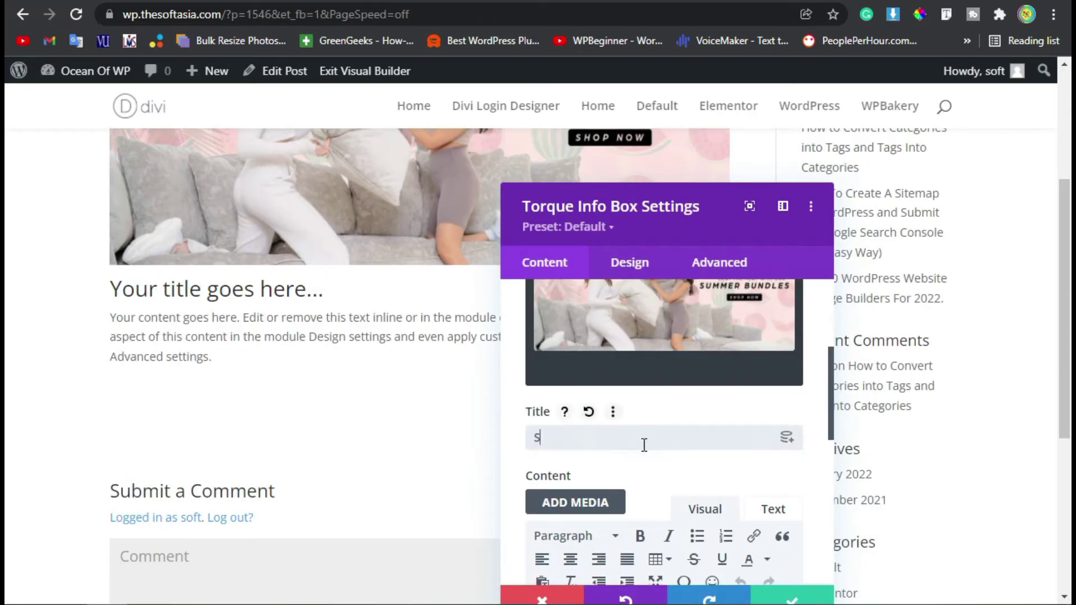
pyautogui.write('ummer Bundle')
# Replace the default body paragraph with pasted Lorem ipsum text
pyautogui.scroll(-5, 588, 450)
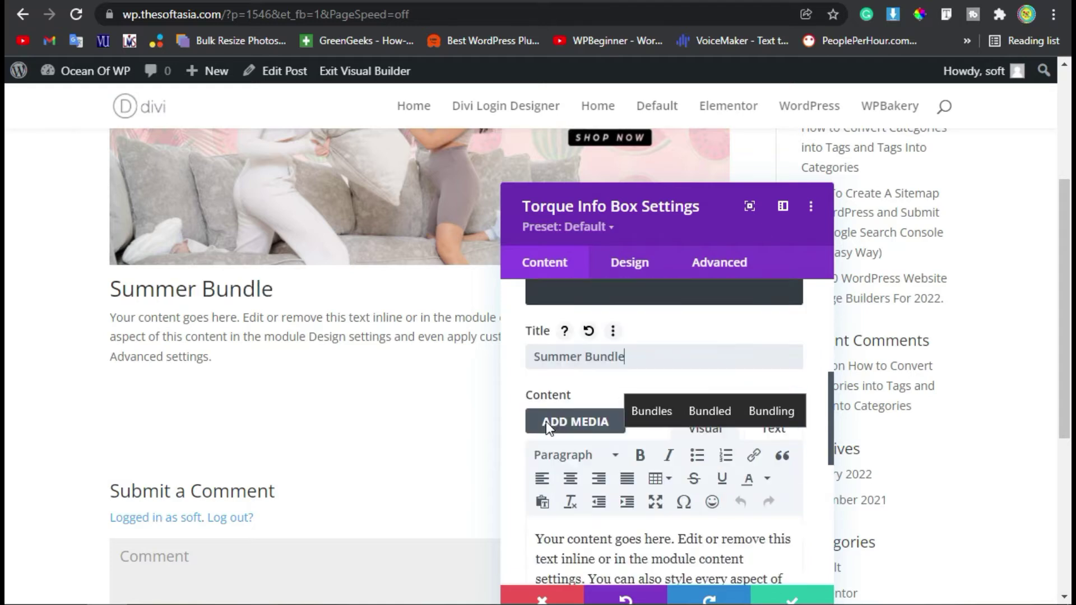
pyautogui.scroll(-1, 588, 450)
pyautogui.scroll(3, 602, 404)
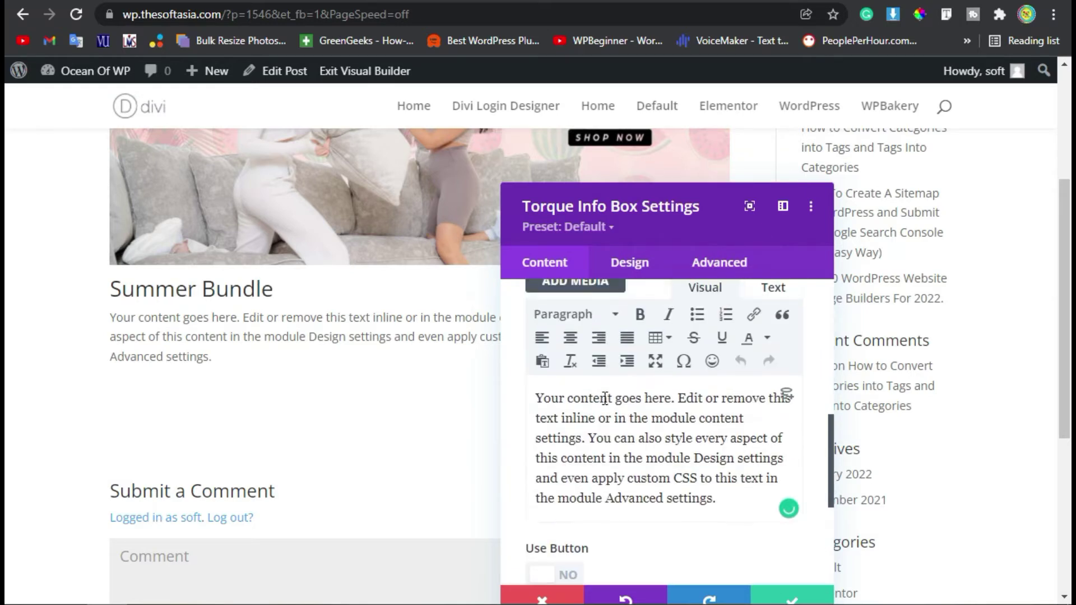
pyautogui.tripleClick(607, 400)
pyautogui.write('Lorem ipsum dolor sit amet, consectetur adipiscing elit. Nunc in semper ligula, vel sodales nisi. Nunc posuere massa vitae egestas pellentesque. Quisque nec turpis sodales, ornare velit vitae, venenatis metus.')
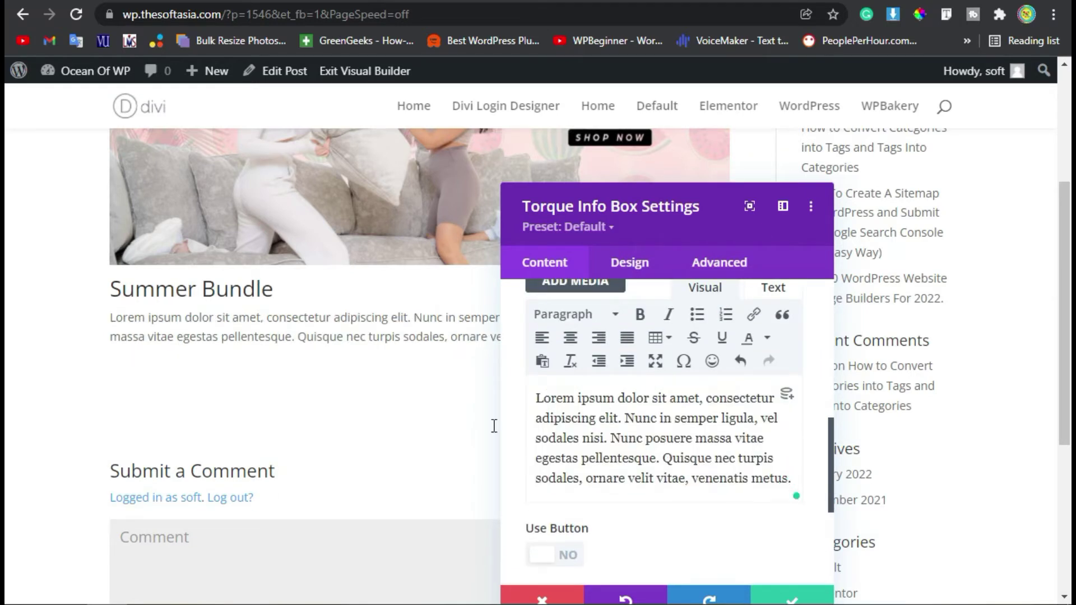
pyautogui.scroll(-2, 573, 437)
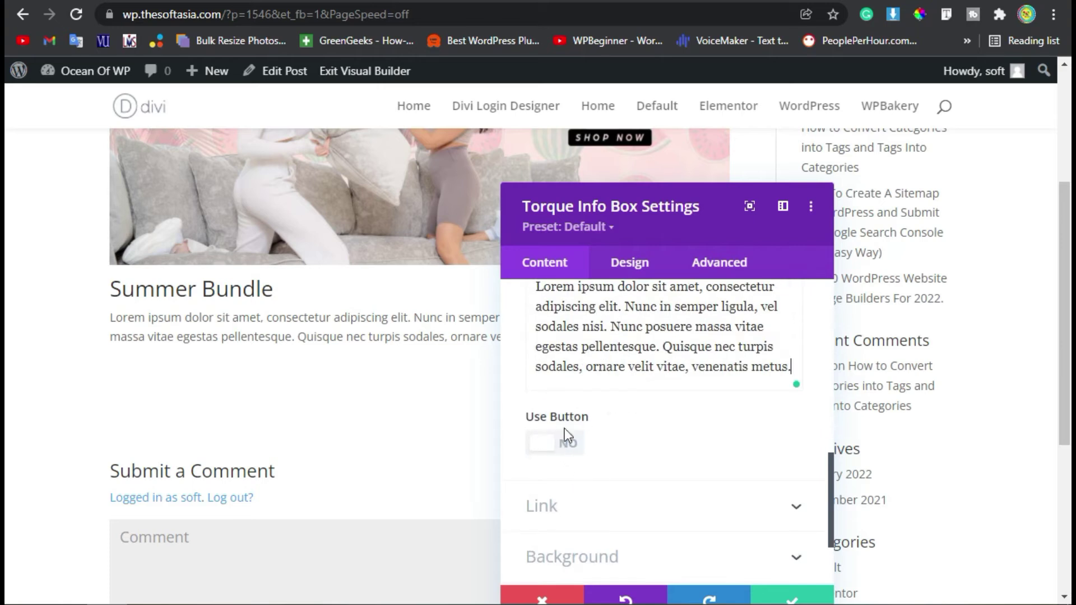
# Turn on the info box button and label it 'Show More'
pyautogui.click(552, 446)
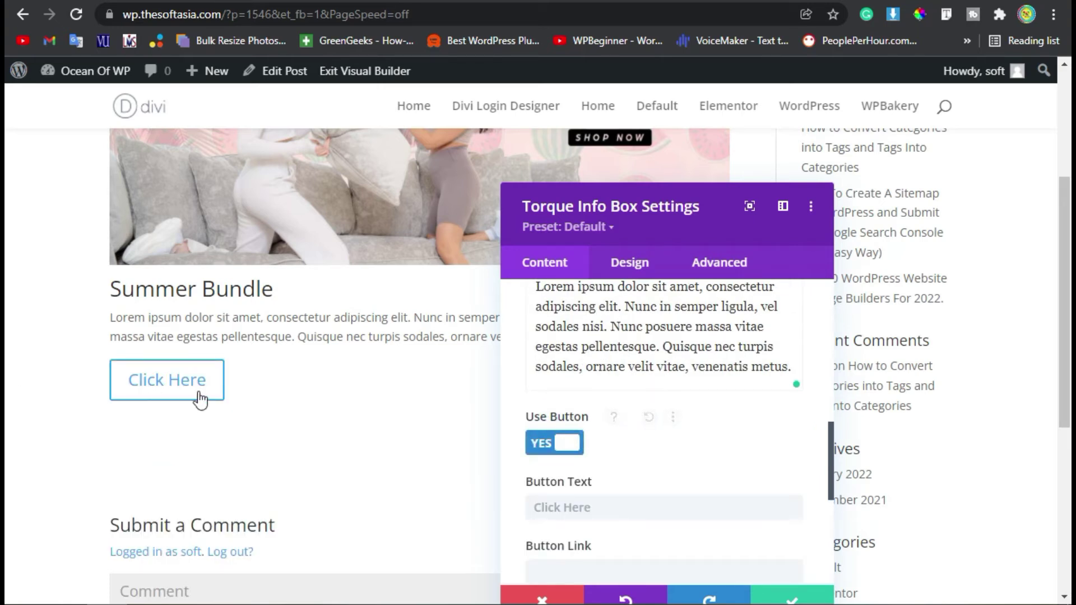
pyautogui.scroll(-2, 760, 430)
pyautogui.click(541, 397)
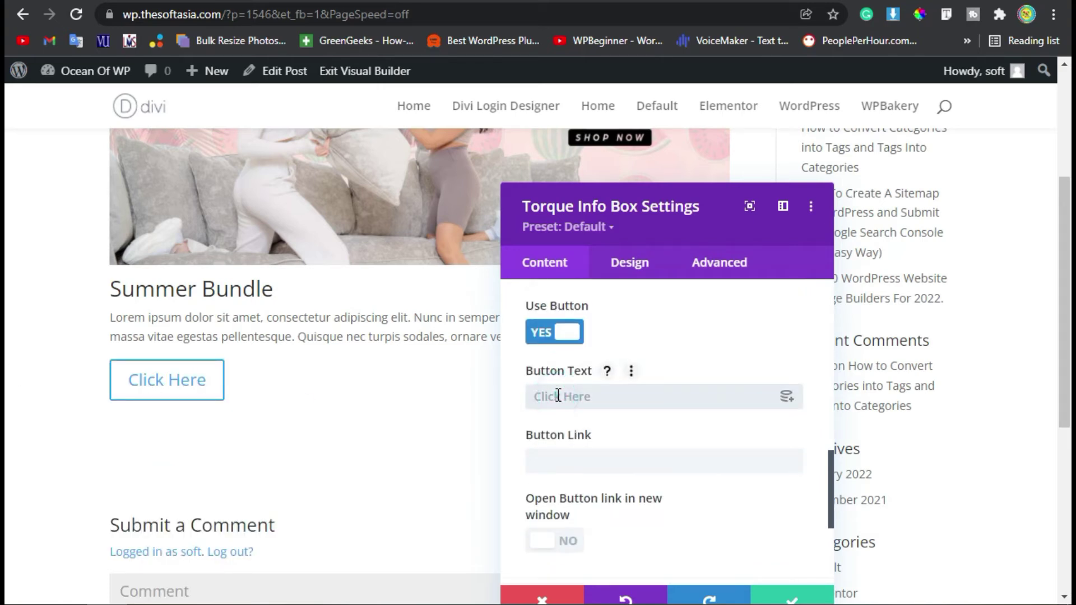
pyautogui.write('Show <ore')
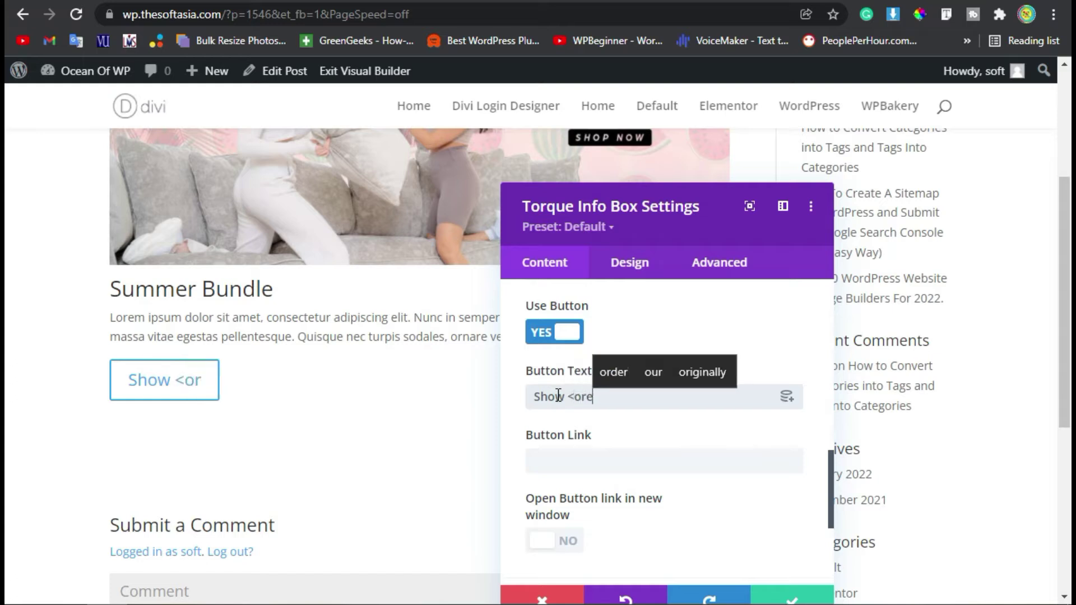
pyautogui.click(606, 474)
# Set the button link to open in a new window
pyautogui.scroll(-2, 613, 471)
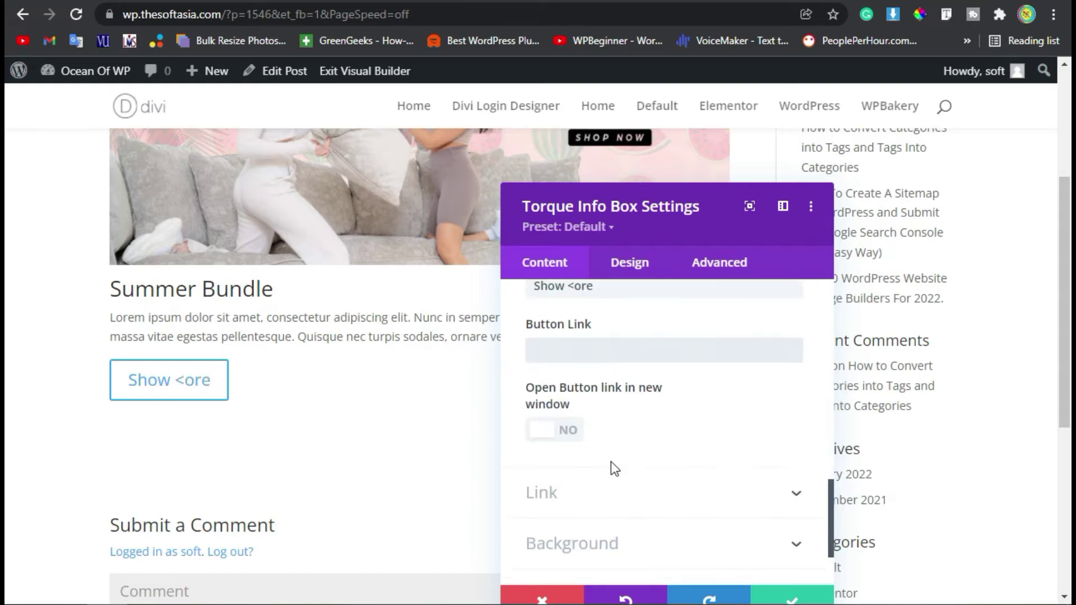
pyautogui.click(549, 442)
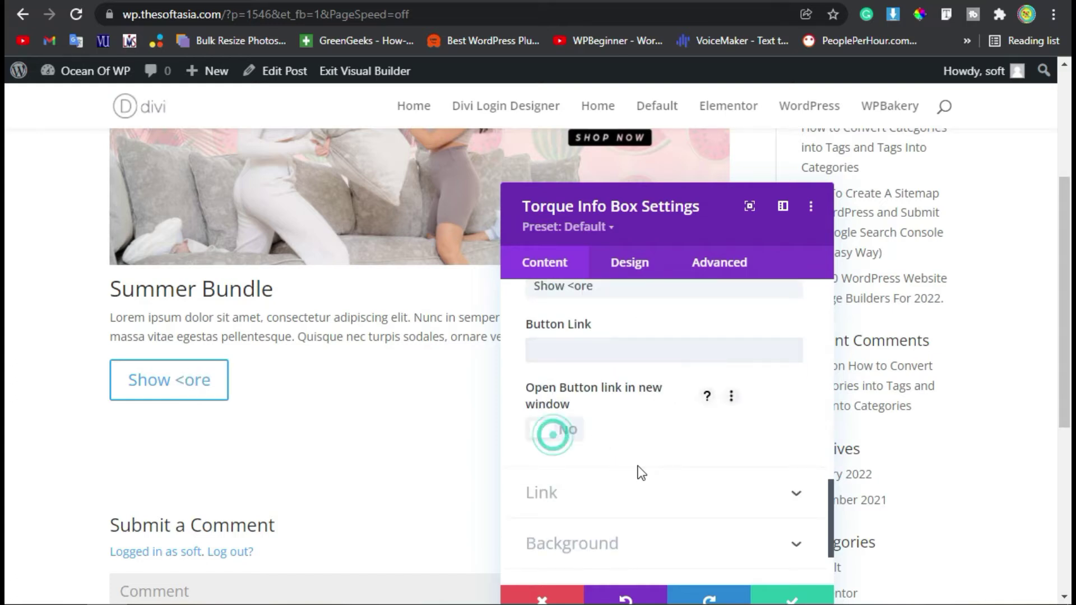
pyautogui.scroll(-2, 521, 408)
pyautogui.click(601, 435)
pyautogui.scroll(-2, 601, 437)
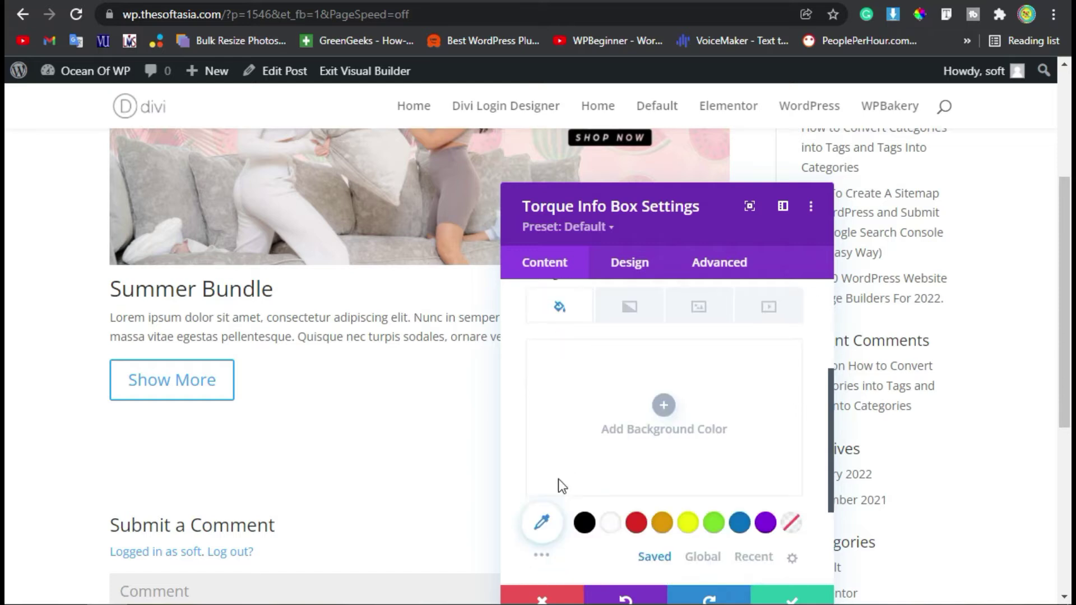
# Try black and red module backgrounds, then remove the background colour
pyautogui.scroll(2, 269, 389)
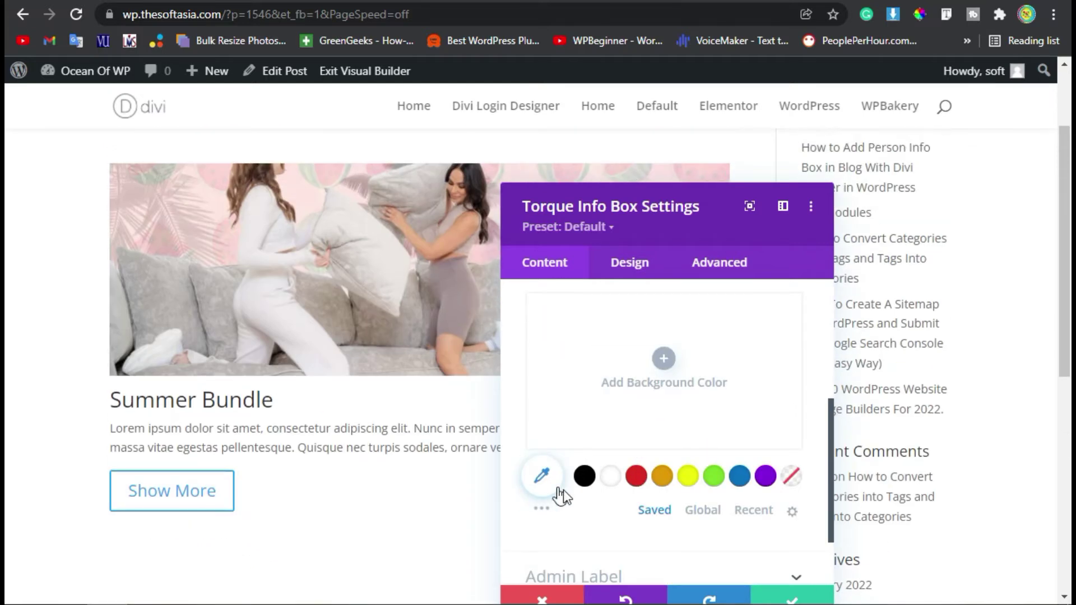
pyautogui.click(586, 476)
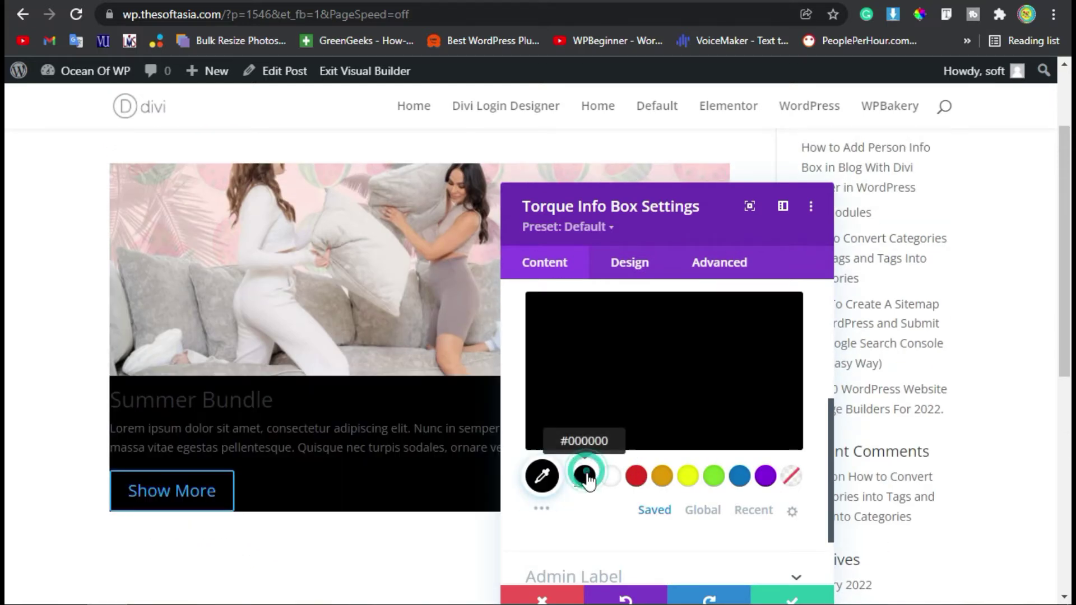
pyautogui.click(636, 477)
pyautogui.scroll(3, 711, 452)
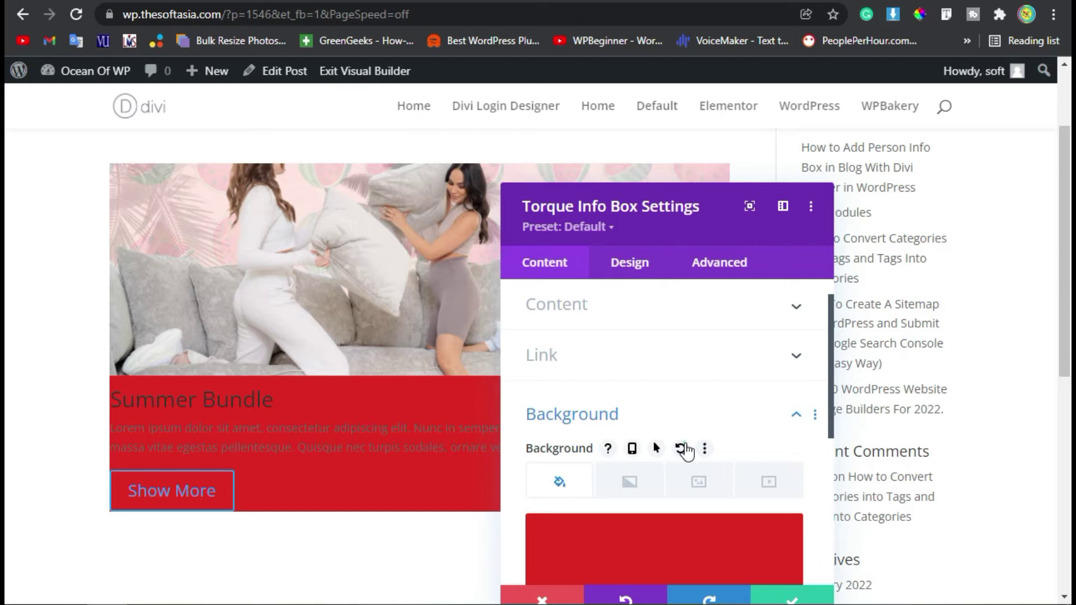
pyautogui.click(682, 449)
# Set the module's content alignment to center on the Design tab
pyautogui.click(630, 264)
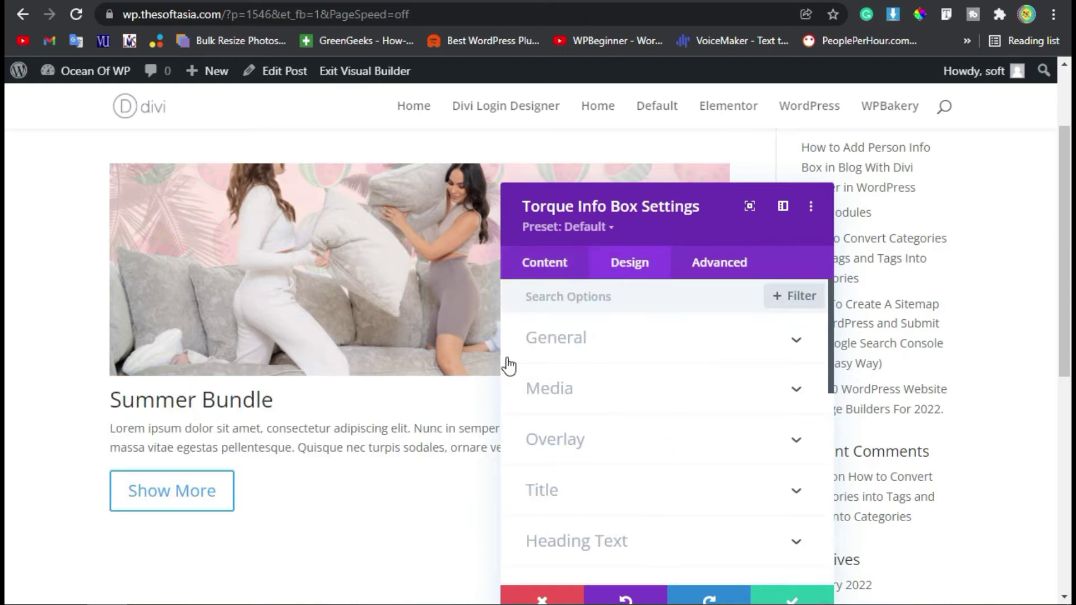
pyautogui.click(600, 345)
pyautogui.click(690, 403)
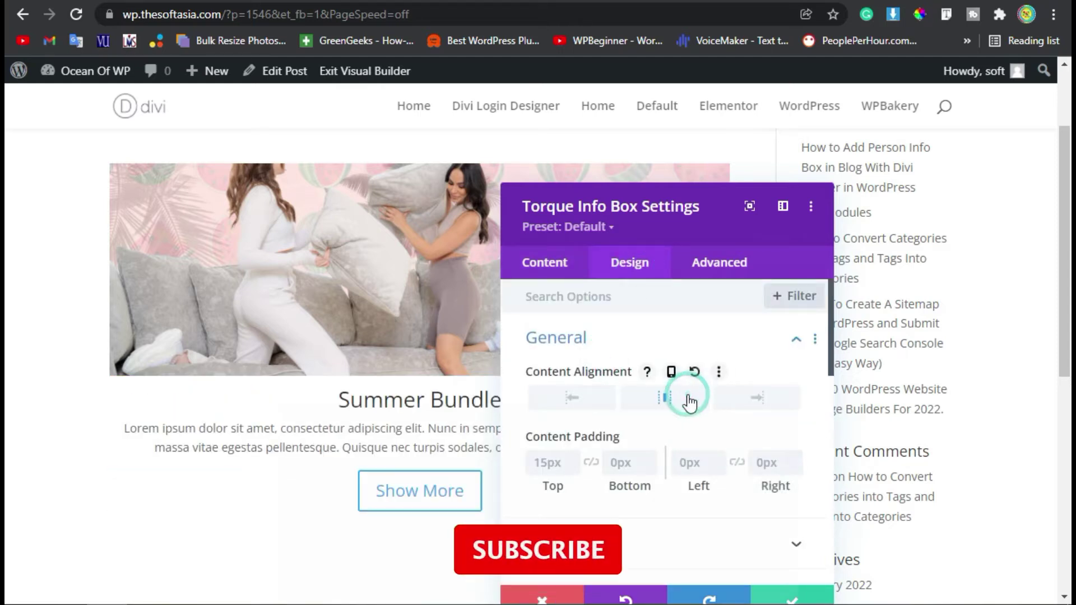
pyautogui.scroll(-2, 712, 393)
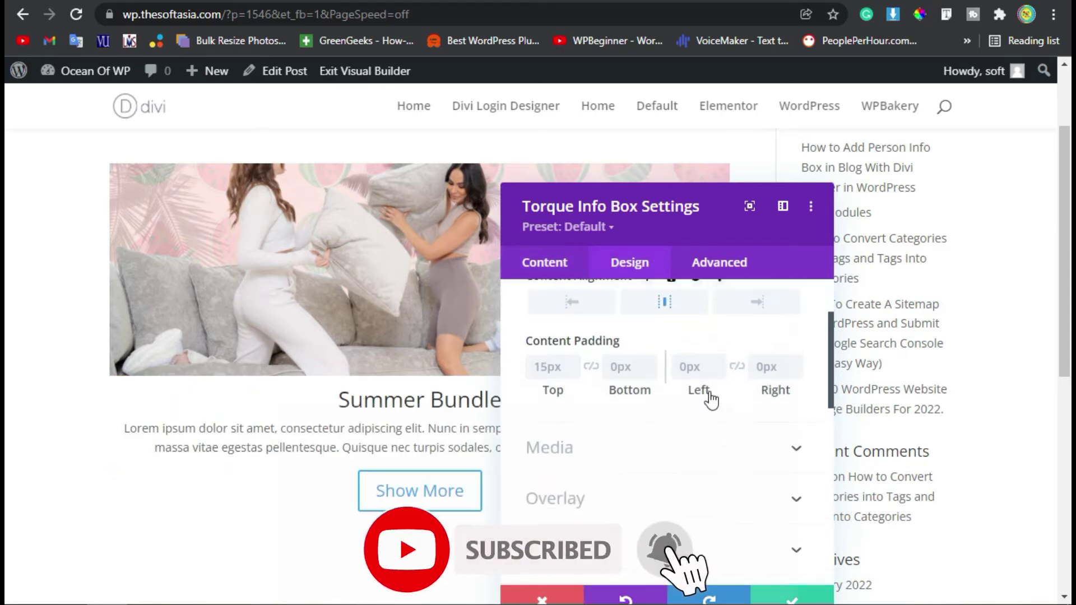
pyautogui.scroll(2, 608, 343)
pyautogui.click(610, 344)
# Give the info box image a Zoom Out hover animation
pyautogui.click(605, 407)
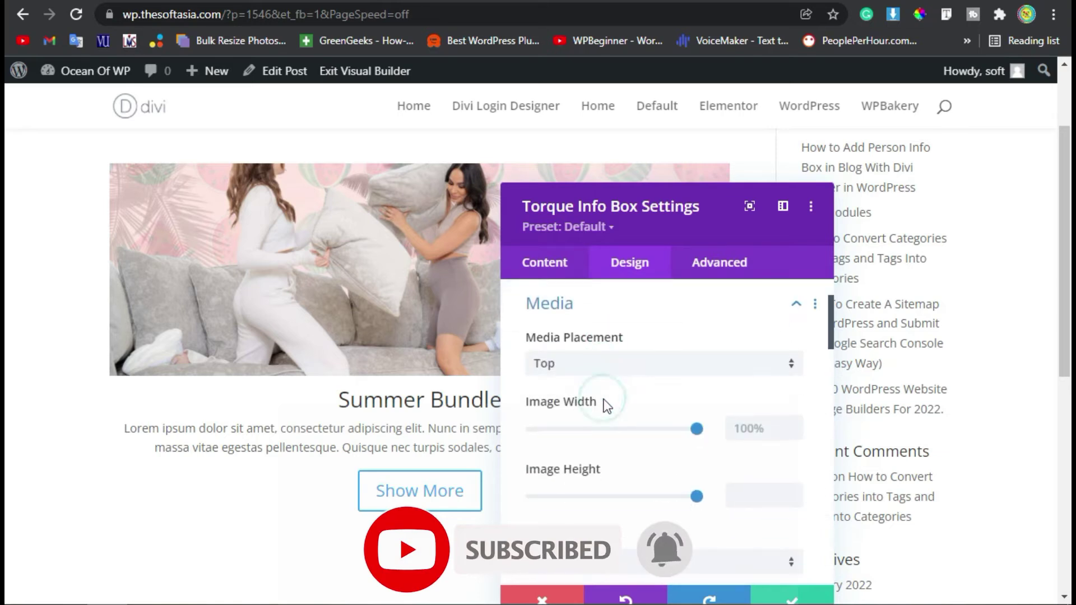
pyautogui.click(615, 363)
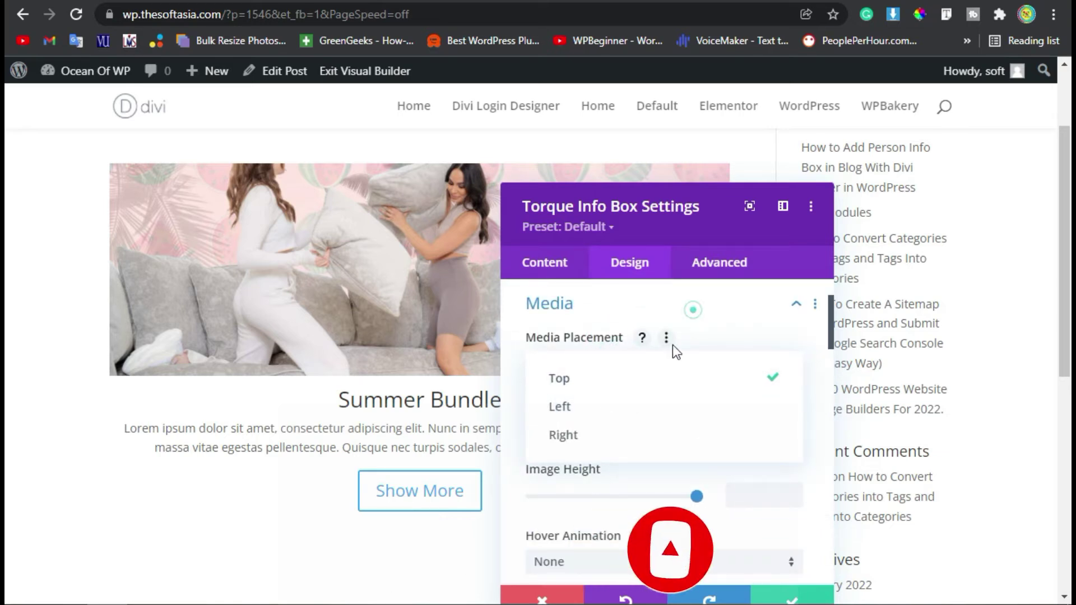
pyautogui.scroll(-3, 645, 392)
pyautogui.click(618, 452)
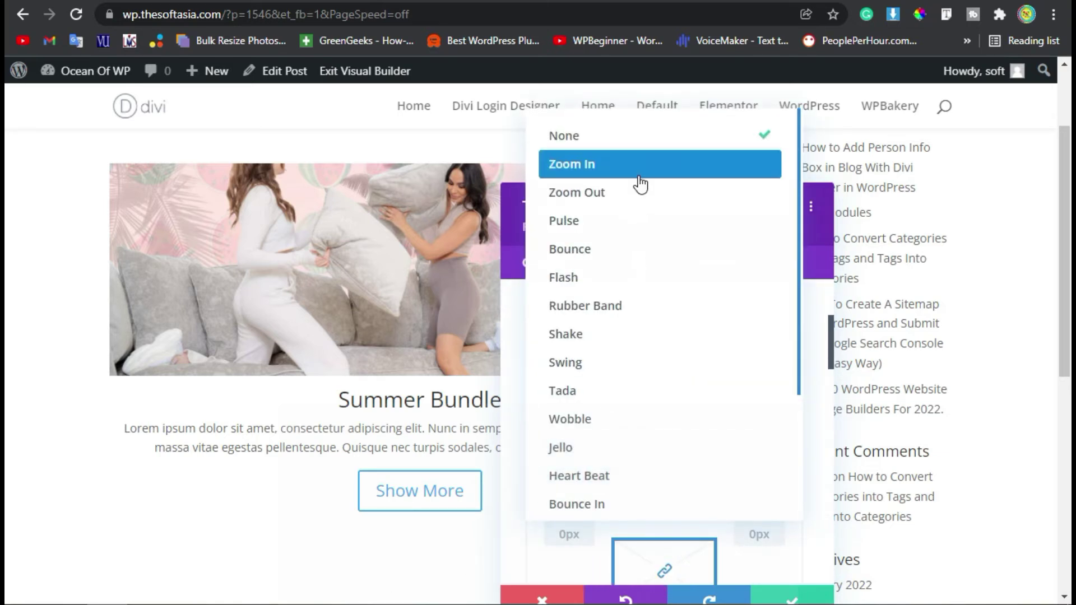
pyautogui.click(648, 195)
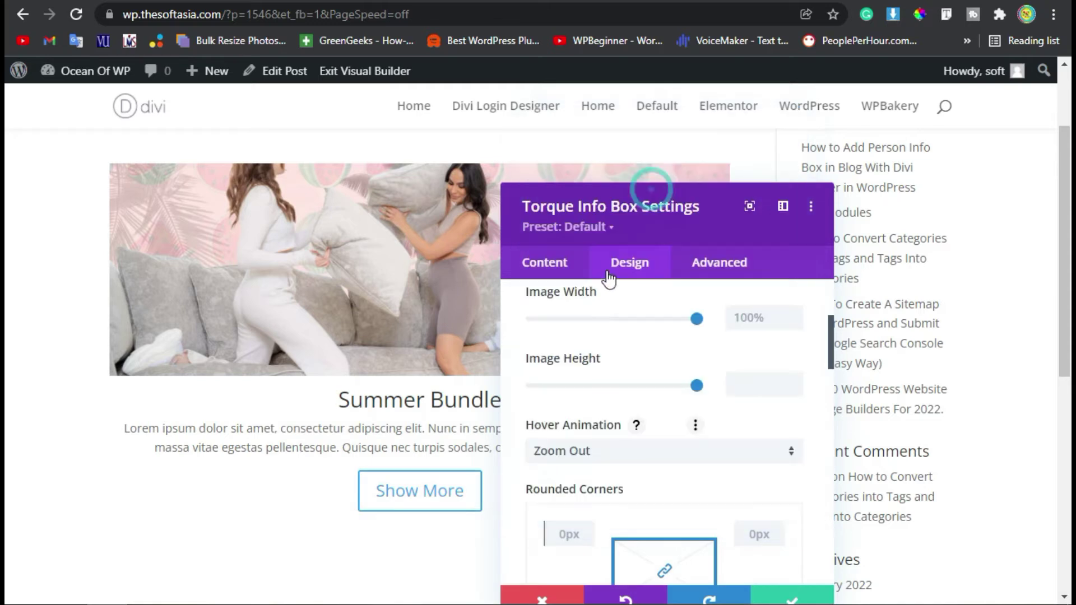
pyautogui.scroll(-3, 615, 339)
pyautogui.scroll(5, 596, 360)
pyautogui.click(600, 392)
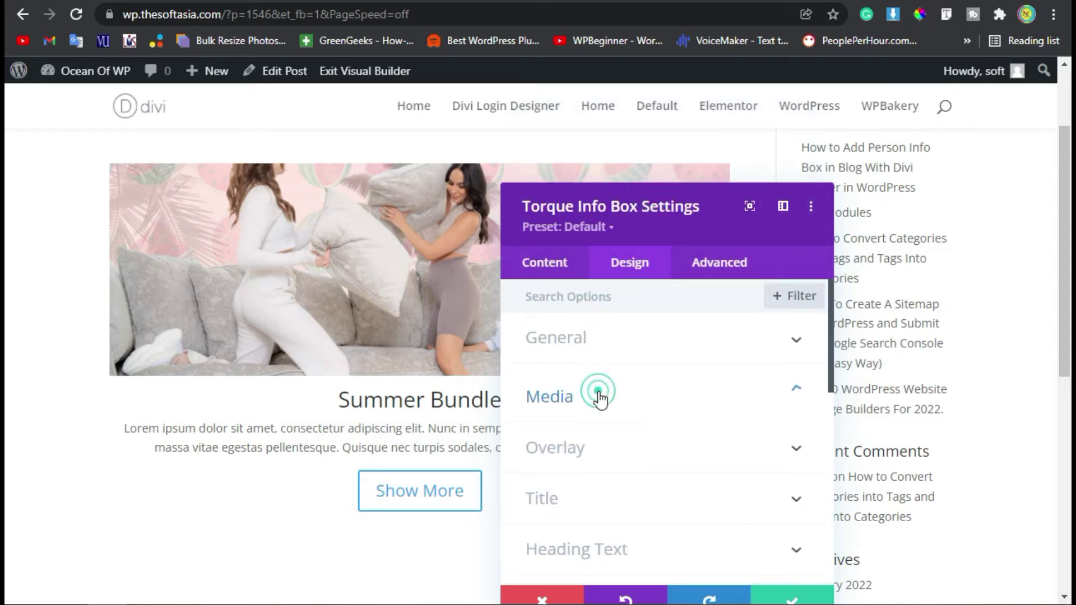
pyautogui.scroll(-2, 600, 402)
# Set the Summer Bundle title font to Abel
pyautogui.click(583, 385)
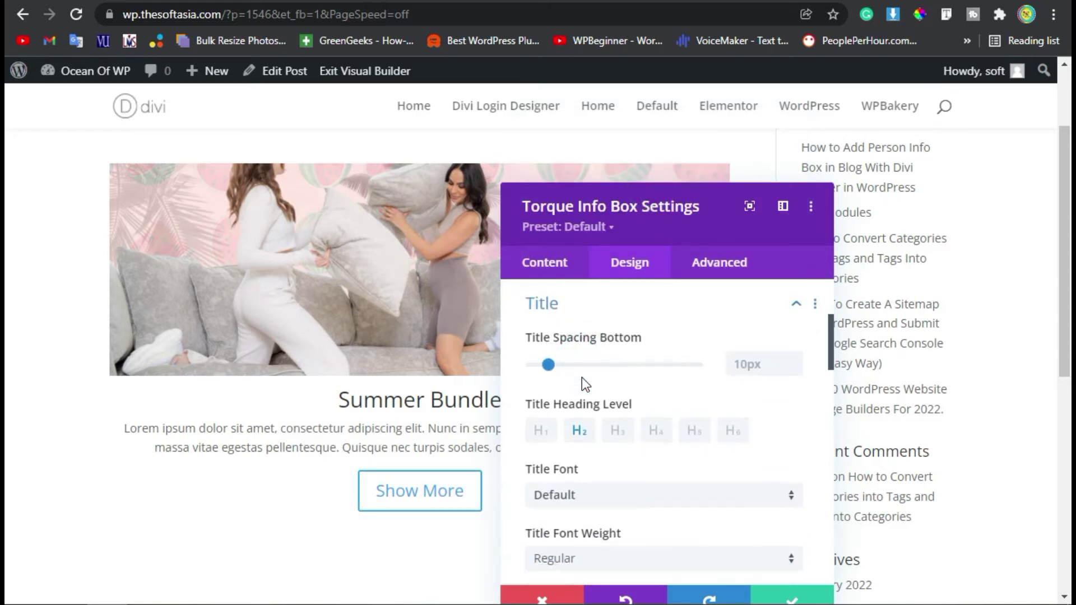
pyautogui.scroll(-4, 627, 381)
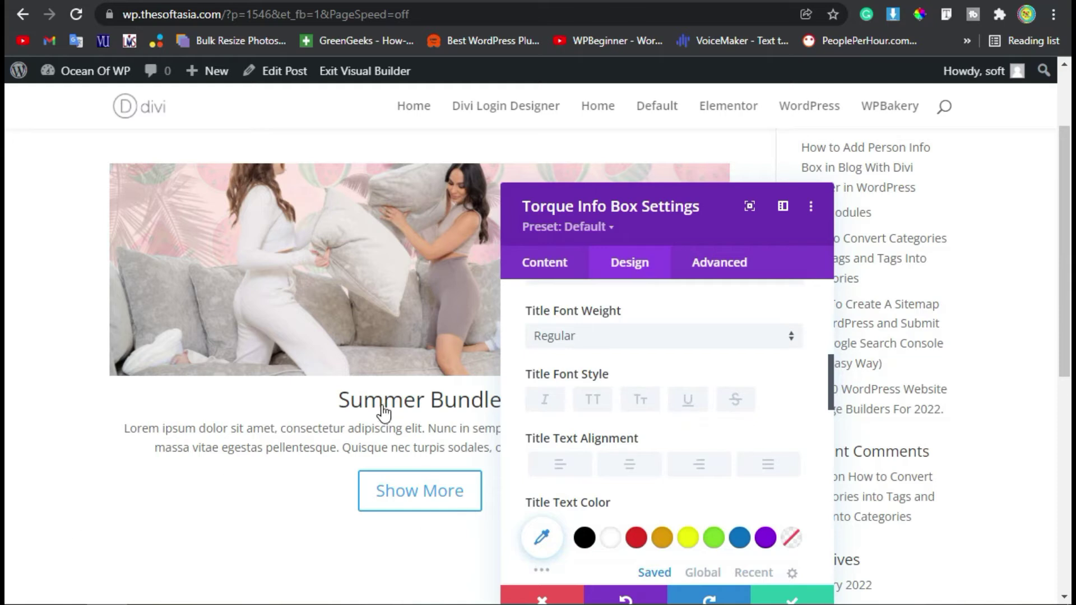
pyautogui.moveTo(659, 192); pyautogui.dragTo(772, 164)
pyautogui.scroll(2, 719, 359)
pyautogui.click(719, 358)
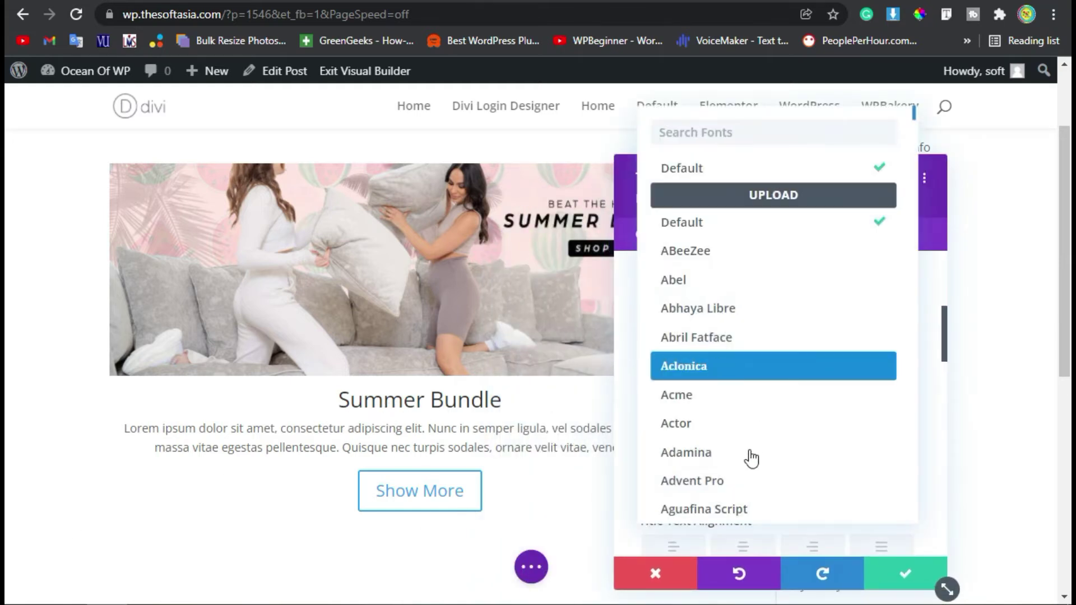
pyautogui.click(701, 280)
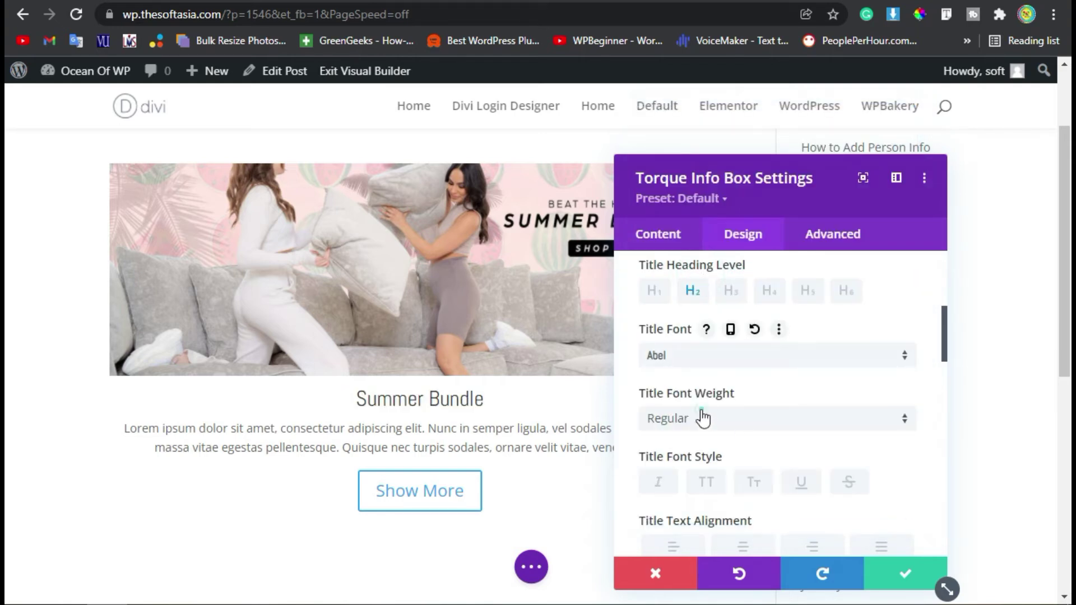
# Make the title Bold with black text colour
pyautogui.click(768, 418)
pyautogui.click(723, 468)
pyautogui.scroll(-1, 727, 349)
pyautogui.scroll(-4, 727, 349)
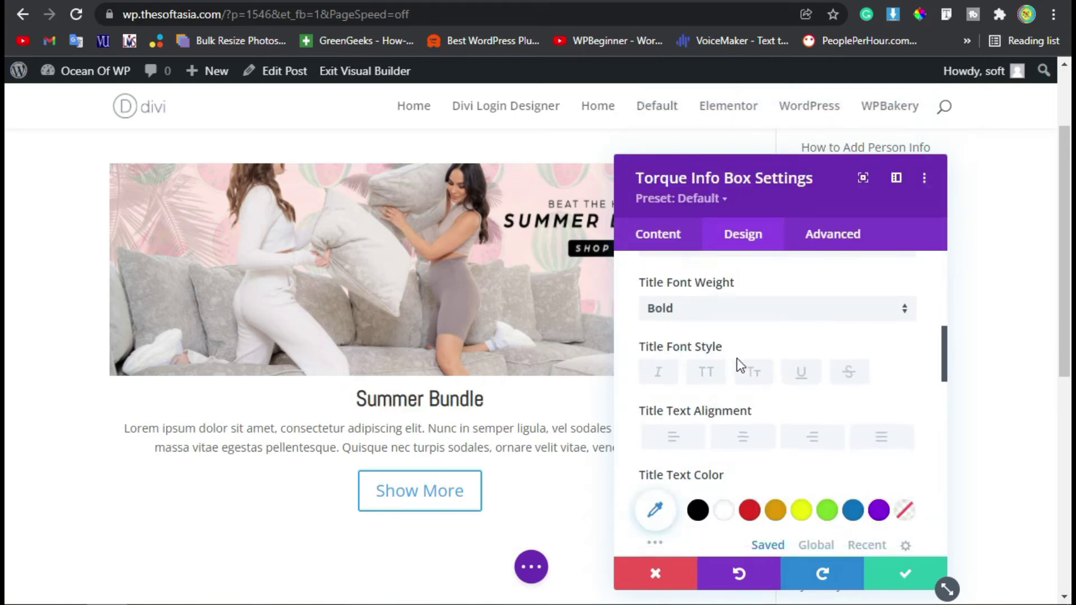
pyautogui.click(699, 399)
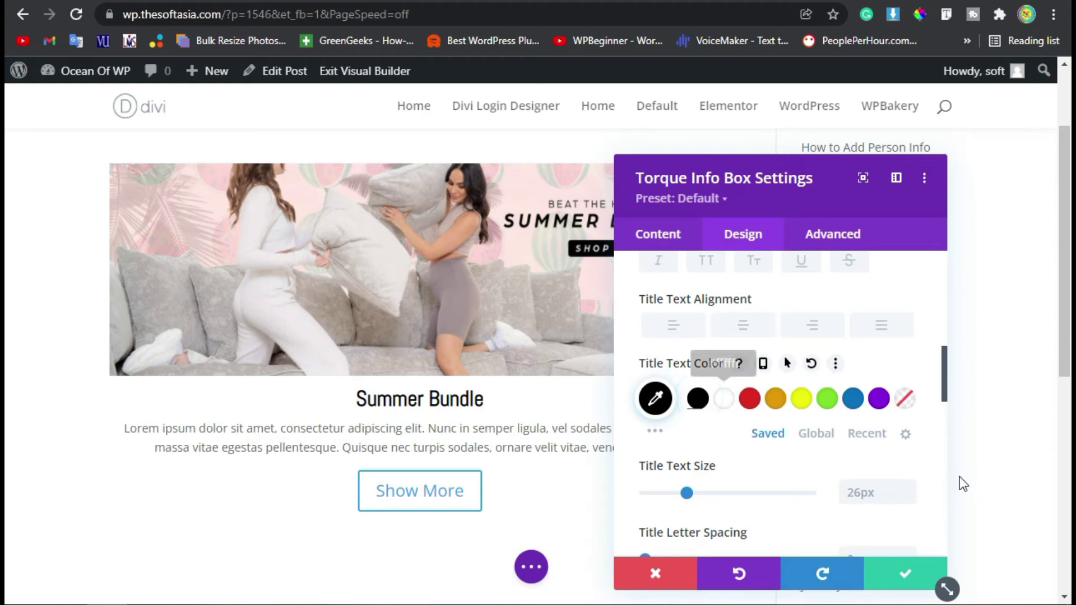
pyautogui.scroll(-3, 770, 503)
pyautogui.scroll(8, 645, 393)
pyautogui.click(670, 277)
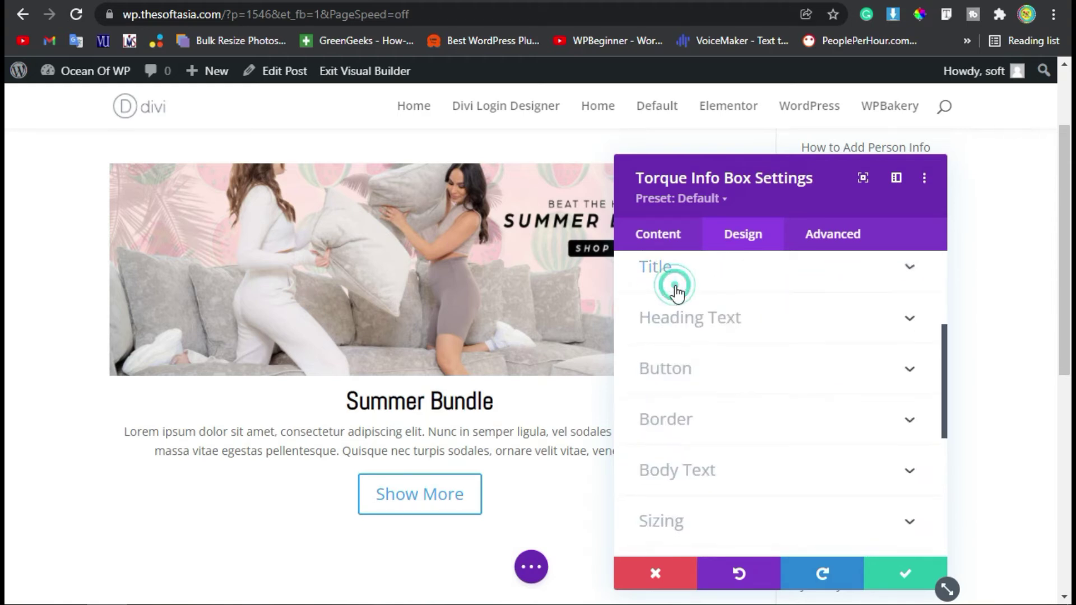
pyautogui.scroll(-1, 656, 420)
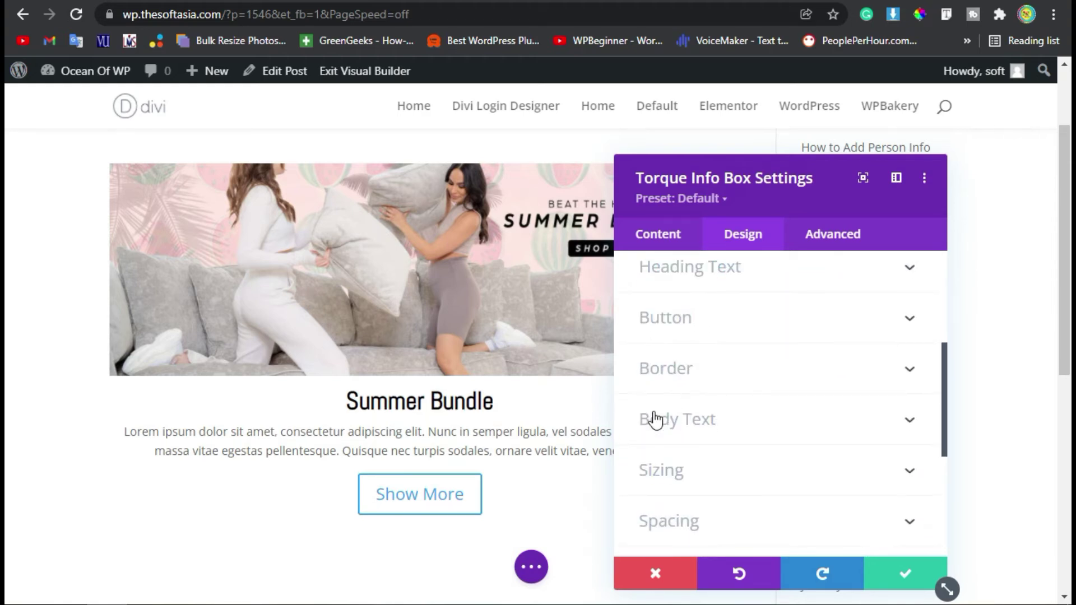
# Set the body text font to Alata
pyautogui.click(730, 431)
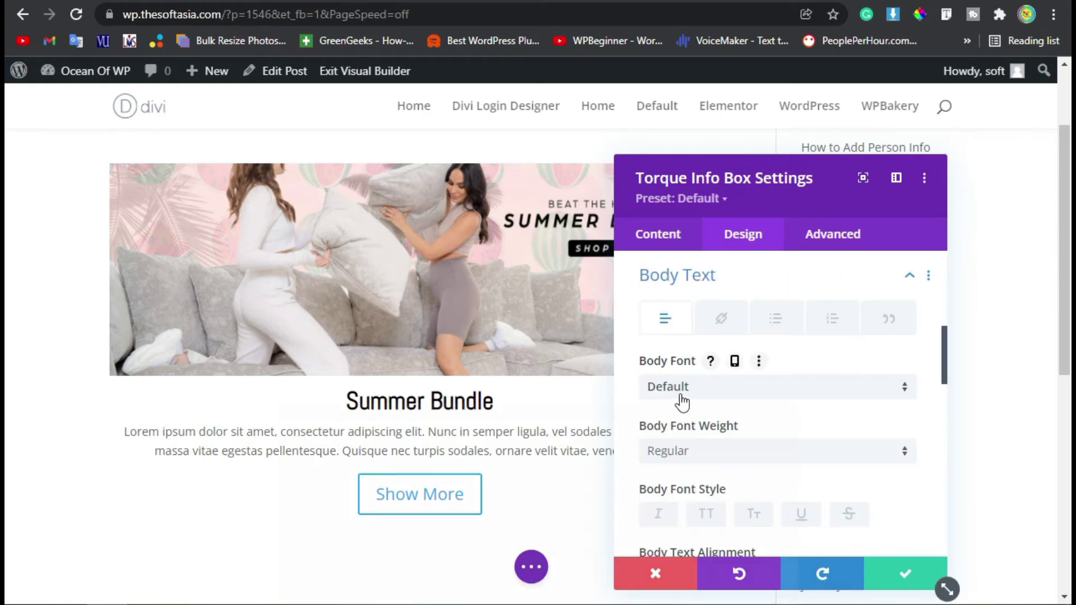
pyautogui.click(708, 387)
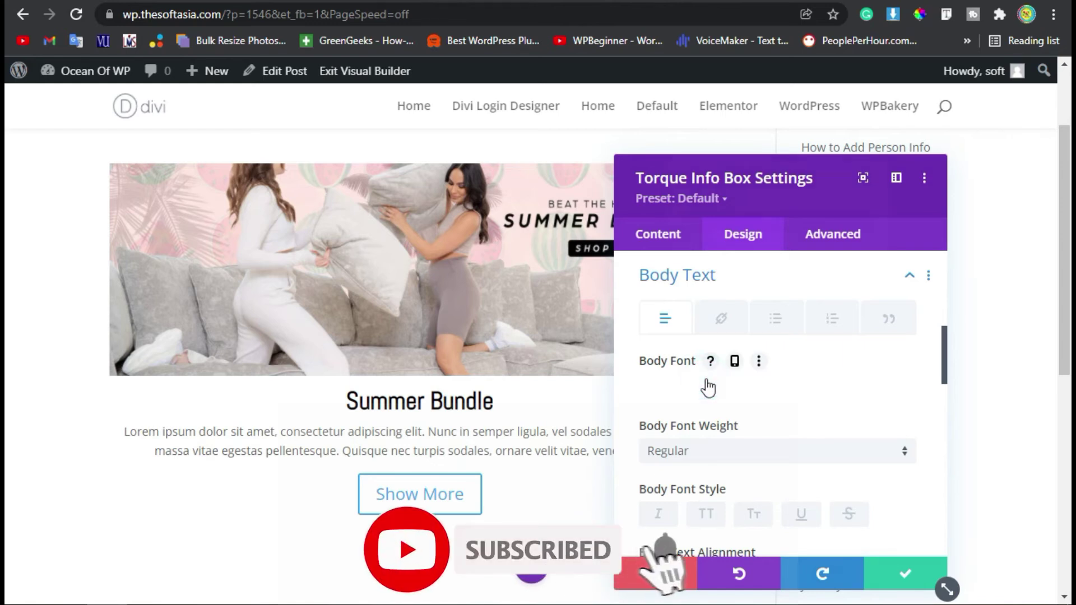
pyautogui.scroll(-3, 711, 295)
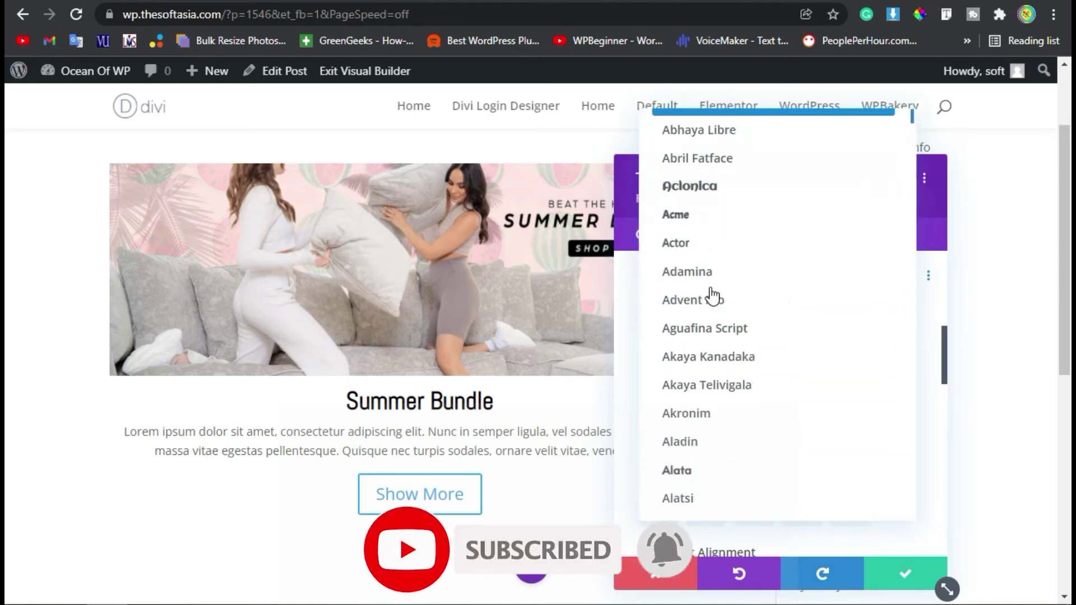
pyautogui.scroll(-3, 712, 296)
pyautogui.click(711, 314)
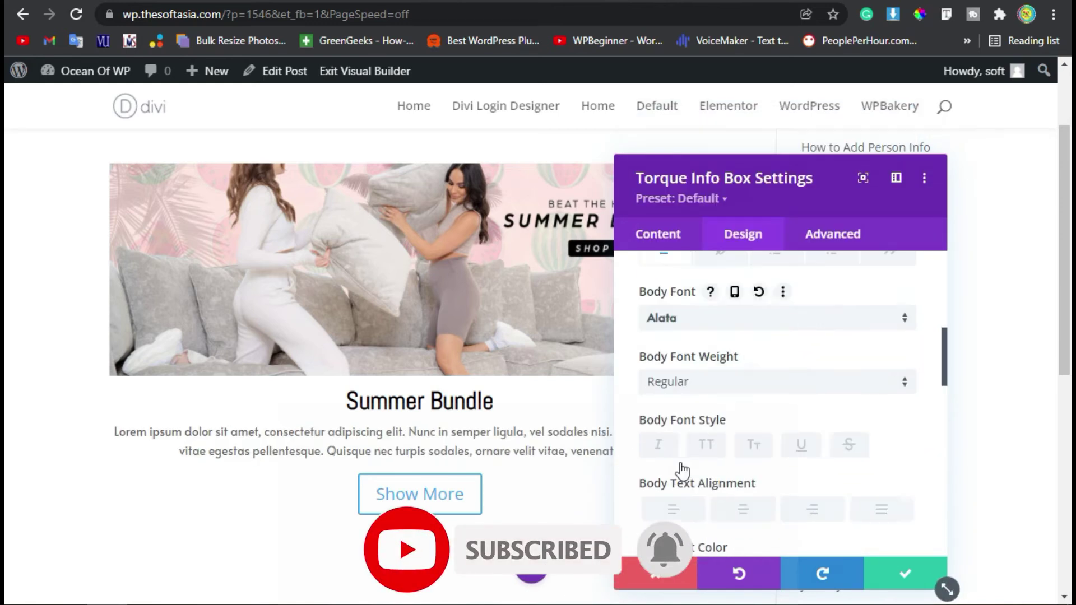
# Colour the body text black and raise its size to 15px
pyautogui.scroll(-3, 692, 486)
pyautogui.click(698, 429)
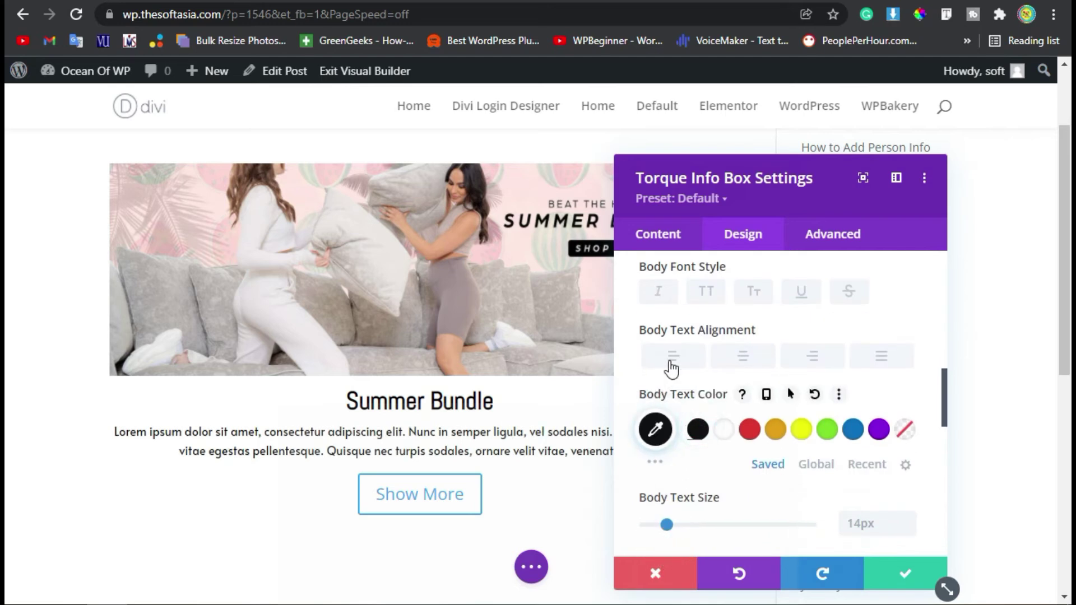
pyautogui.scroll(-2, 914, 392)
pyautogui.click(914, 413)
pyautogui.press('Up')
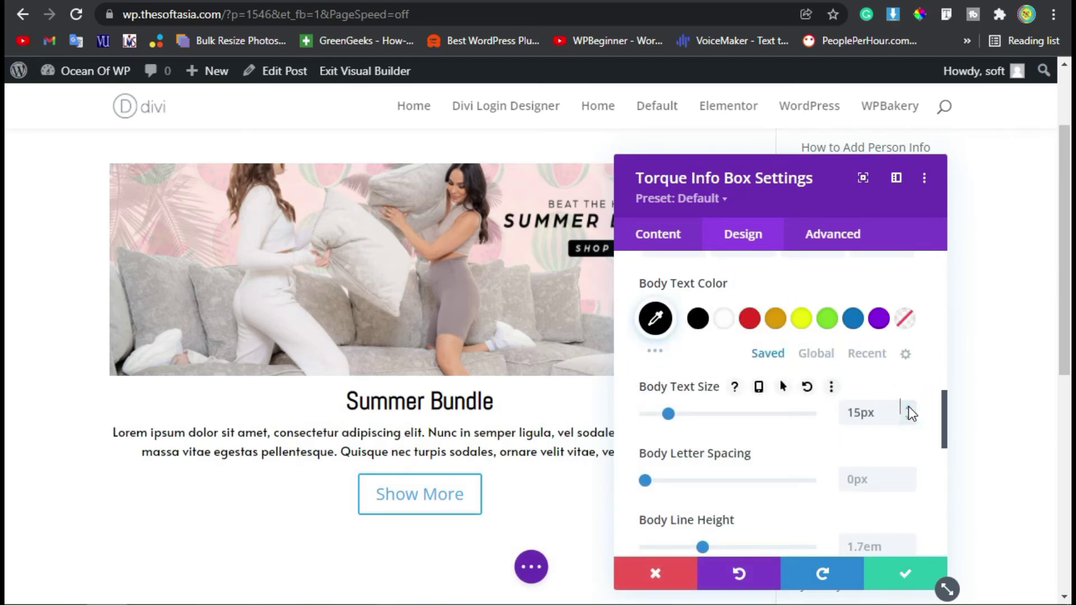
pyautogui.scroll(-4, 765, 354)
pyautogui.scroll(5, 777, 365)
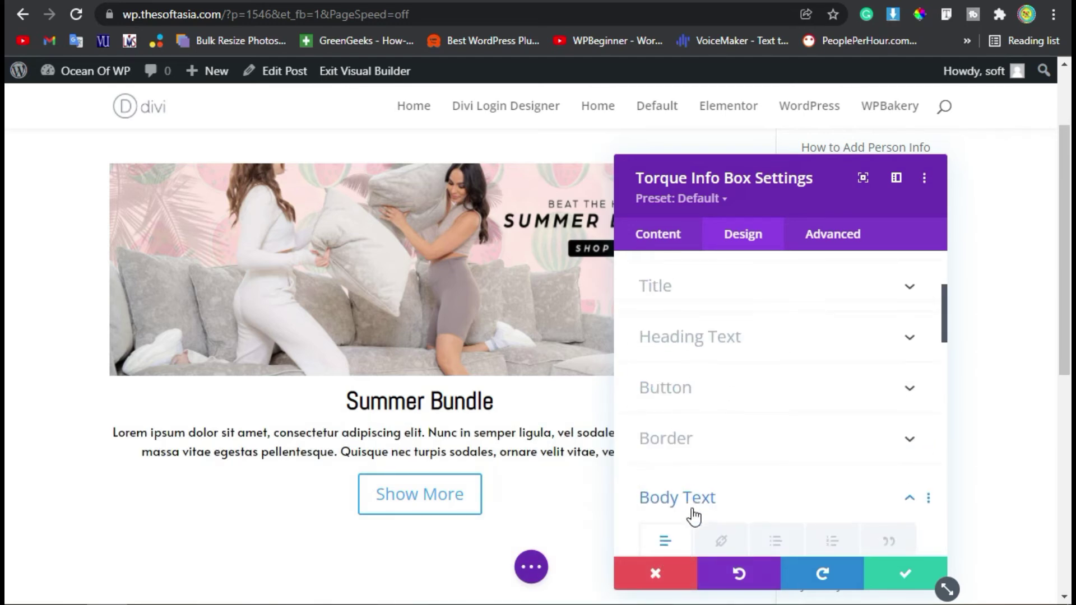
pyautogui.click(690, 499)
# Enable custom button styles with black text and the Acme font
pyautogui.click(697, 398)
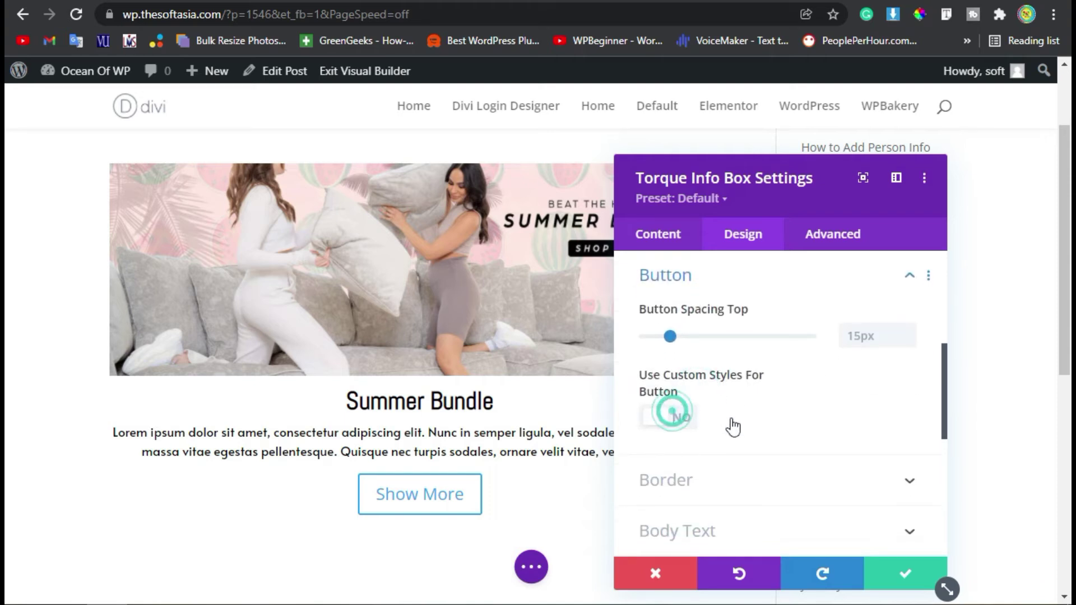
pyautogui.scroll(-2, 712, 389)
pyautogui.click(696, 447)
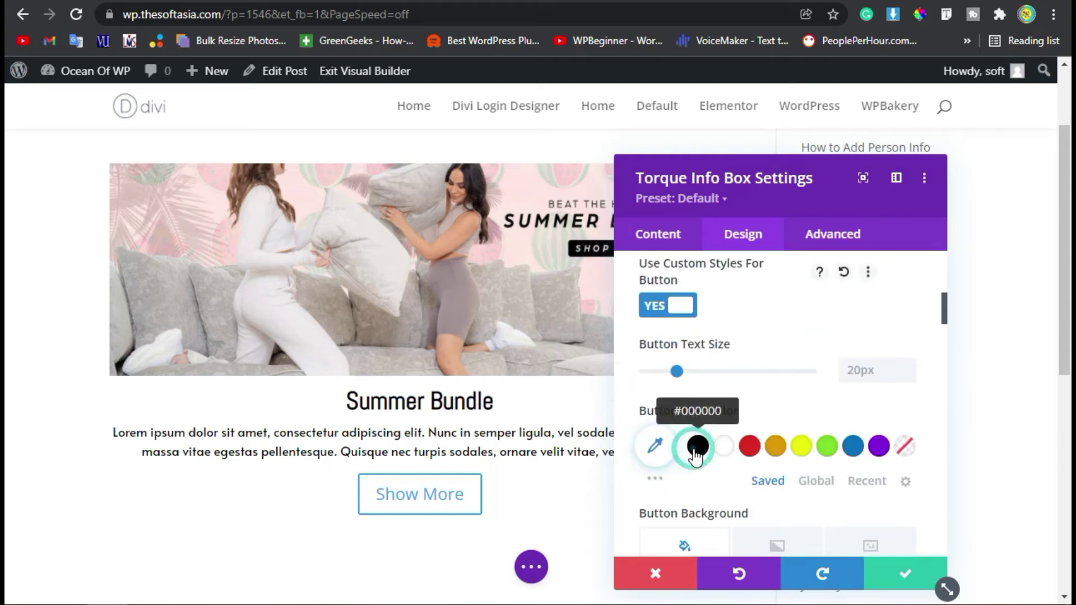
pyautogui.scroll(-8, 817, 417)
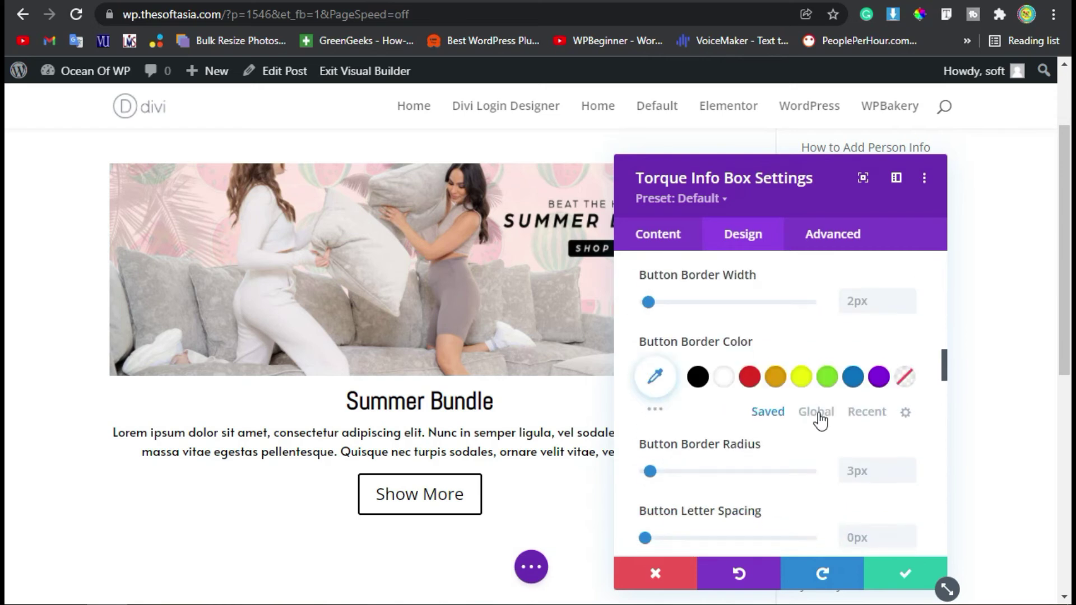
pyautogui.scroll(-4, 820, 419)
pyautogui.click(673, 387)
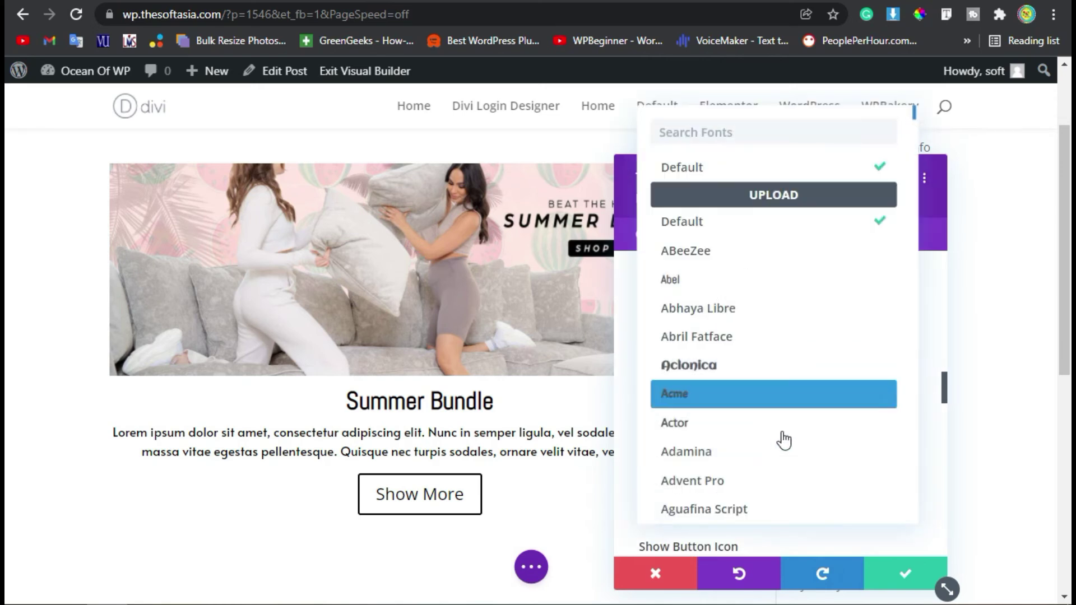
pyautogui.click(712, 392)
# Add a button icon, make it black, and confirm the module settings
pyautogui.scroll(-3, 740, 408)
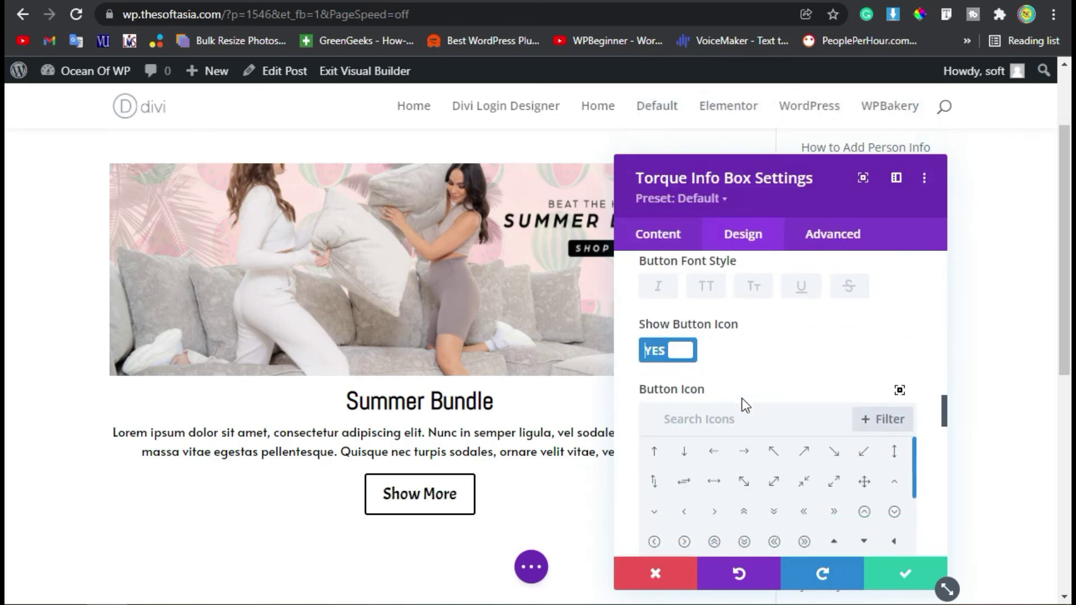
pyautogui.scroll(-2, 744, 407)
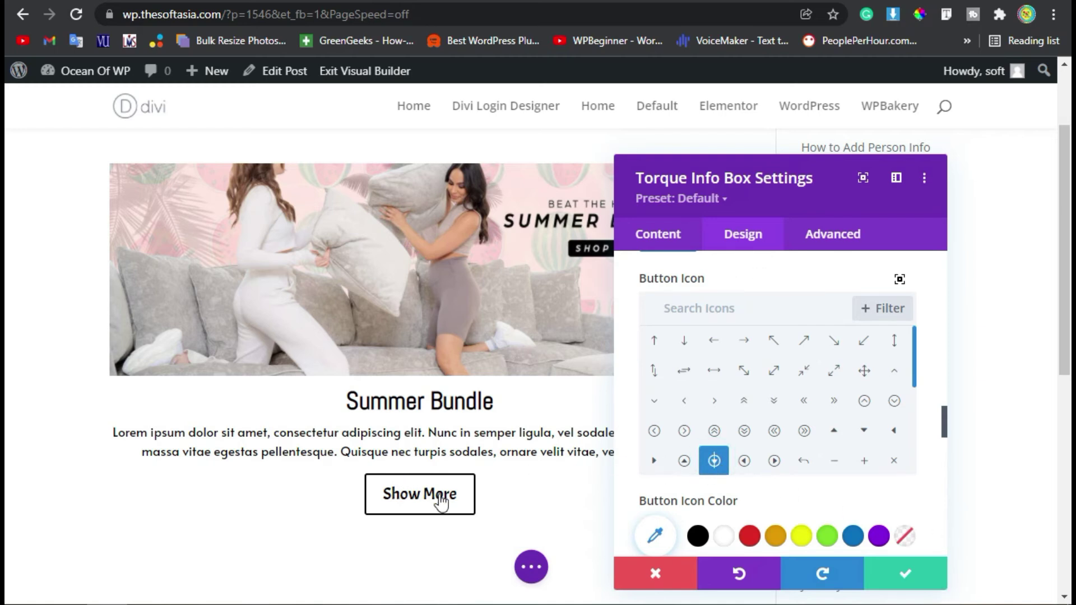
pyautogui.click(753, 444)
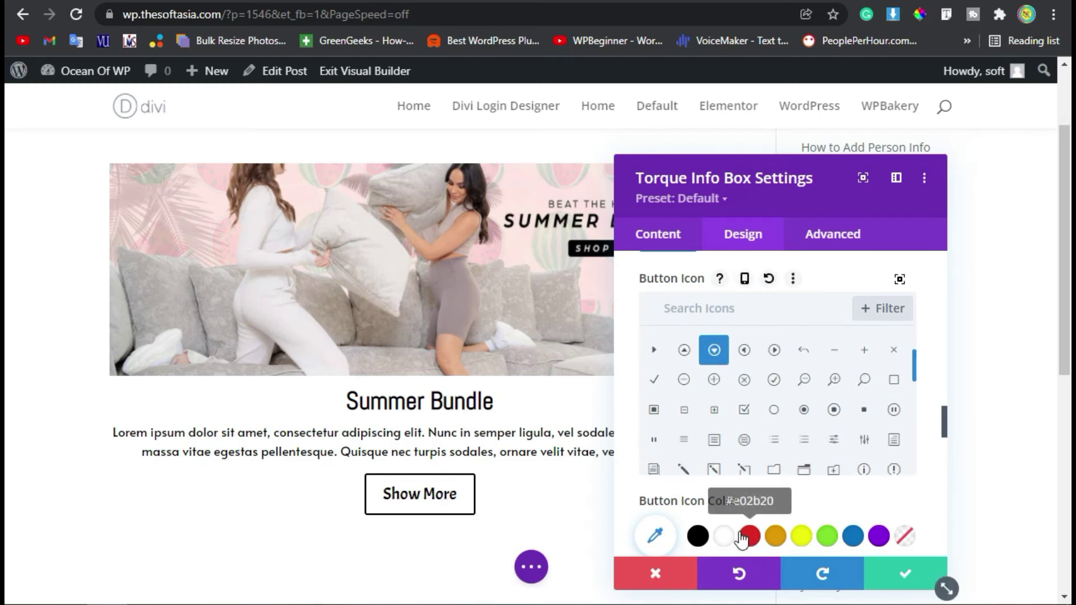
pyautogui.scroll(-2, 704, 501)
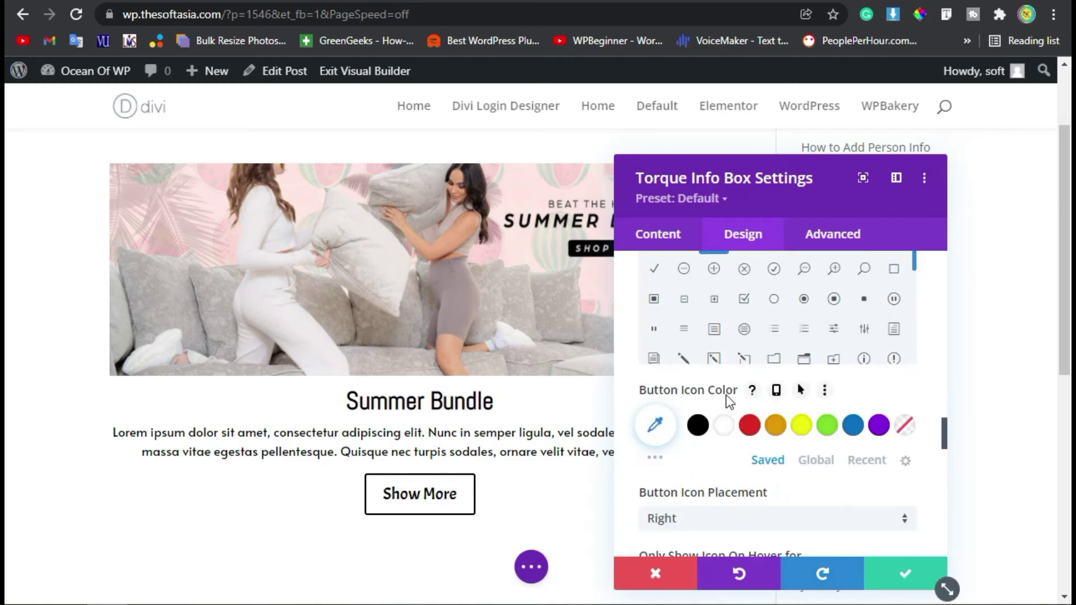
pyautogui.scroll(-2, 718, 448)
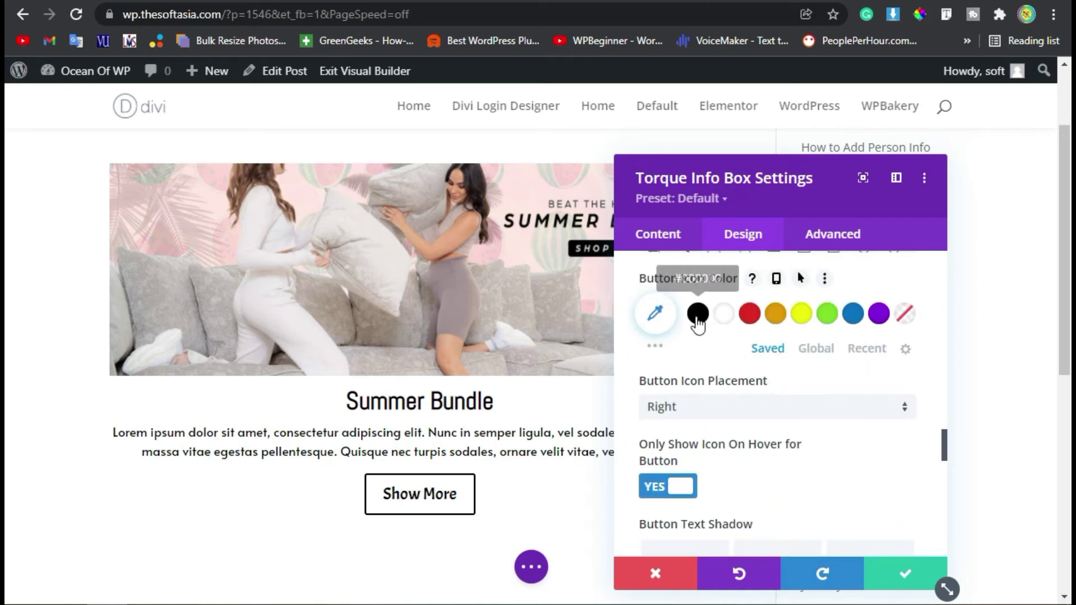
pyautogui.click(698, 313)
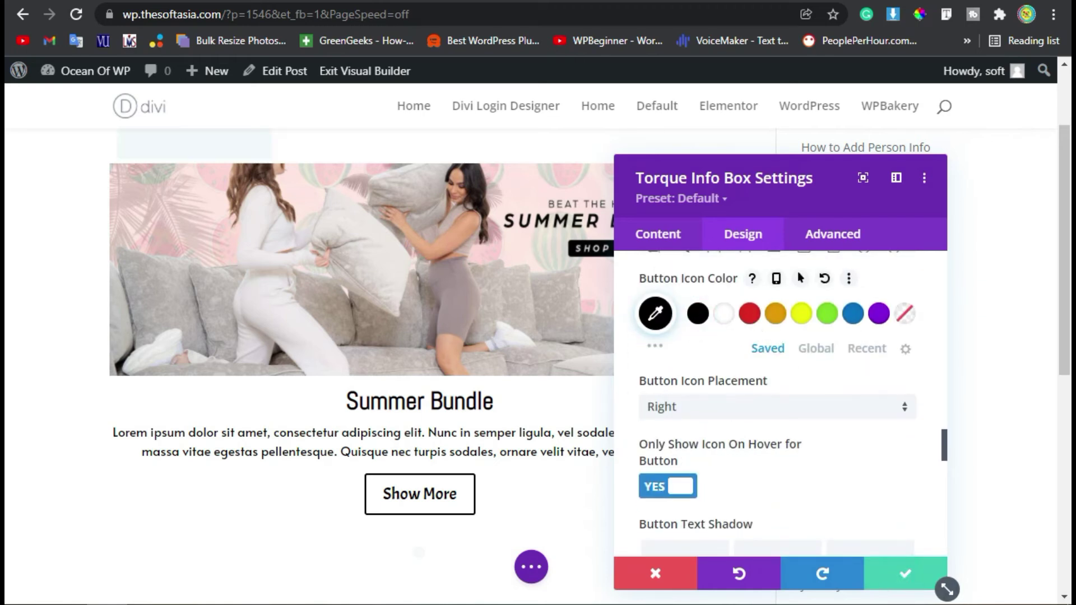
pyautogui.click(904, 583)
# Exit the Visual Builder and scroll the live post showing the Summer Bundle info box
pyautogui.click(531, 567)
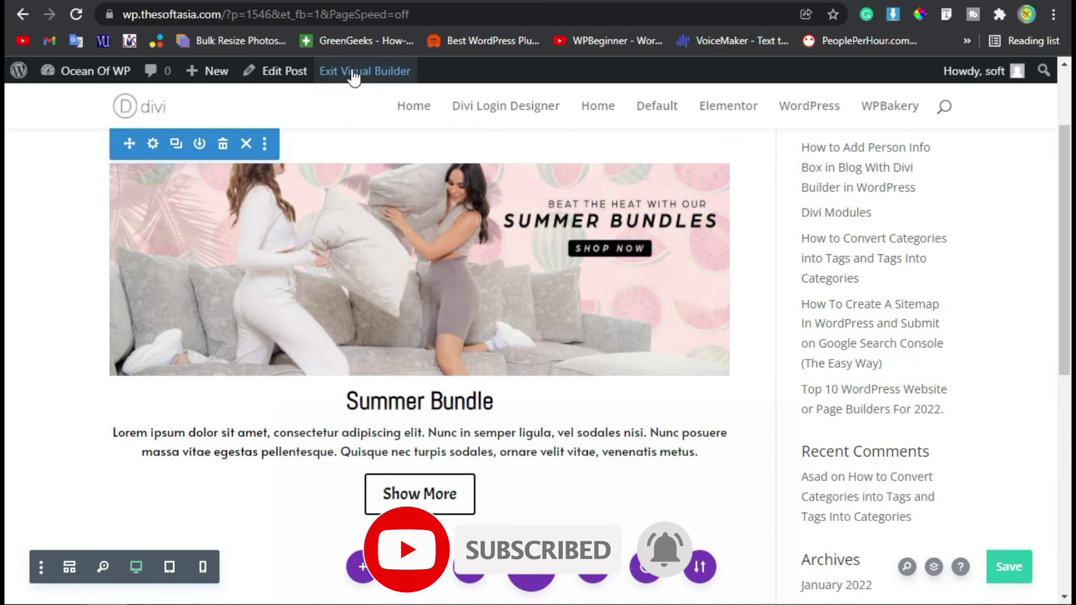
pyautogui.click(354, 73)
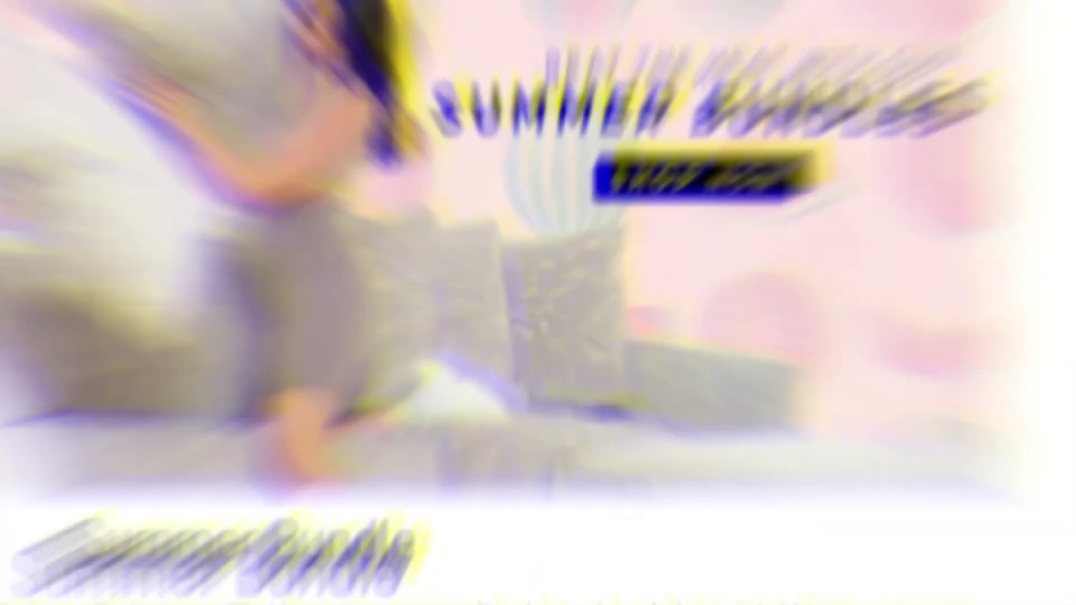
pyautogui.scroll(-3, 364, 392)
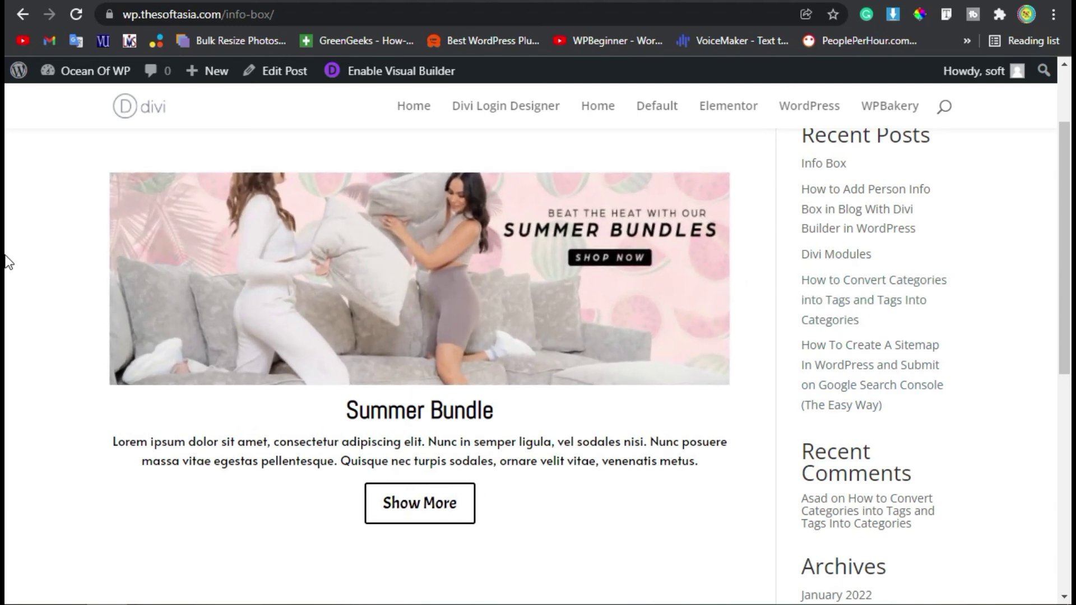
pyautogui.moveTo(469, 402); pyautogui.dragTo(493, 410)
pyautogui.moveTo(377, 443); pyautogui.dragTo(430, 449)
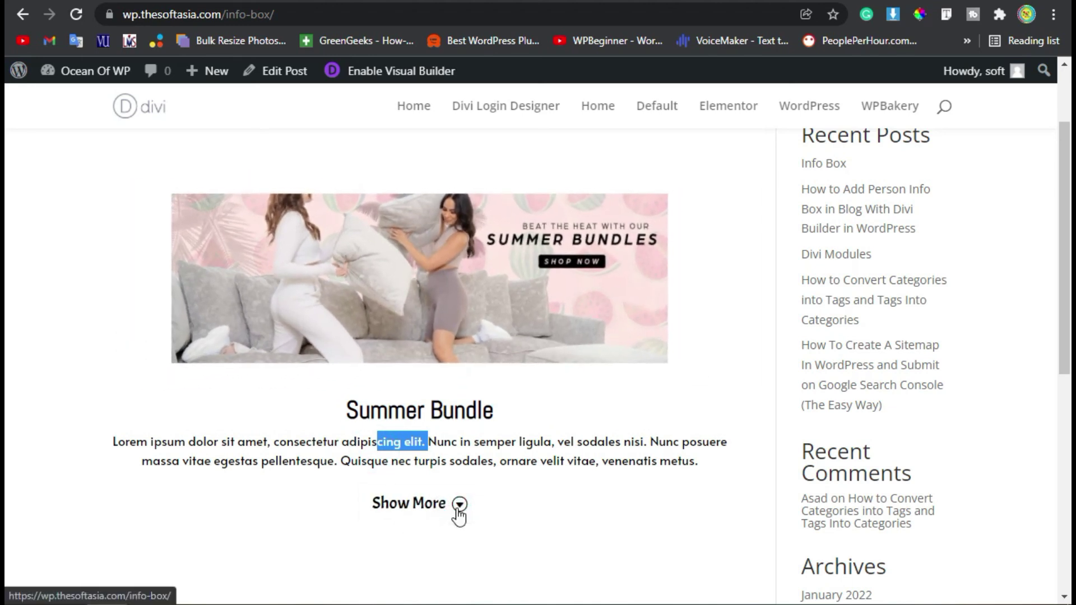
pyautogui.click(475, 507)
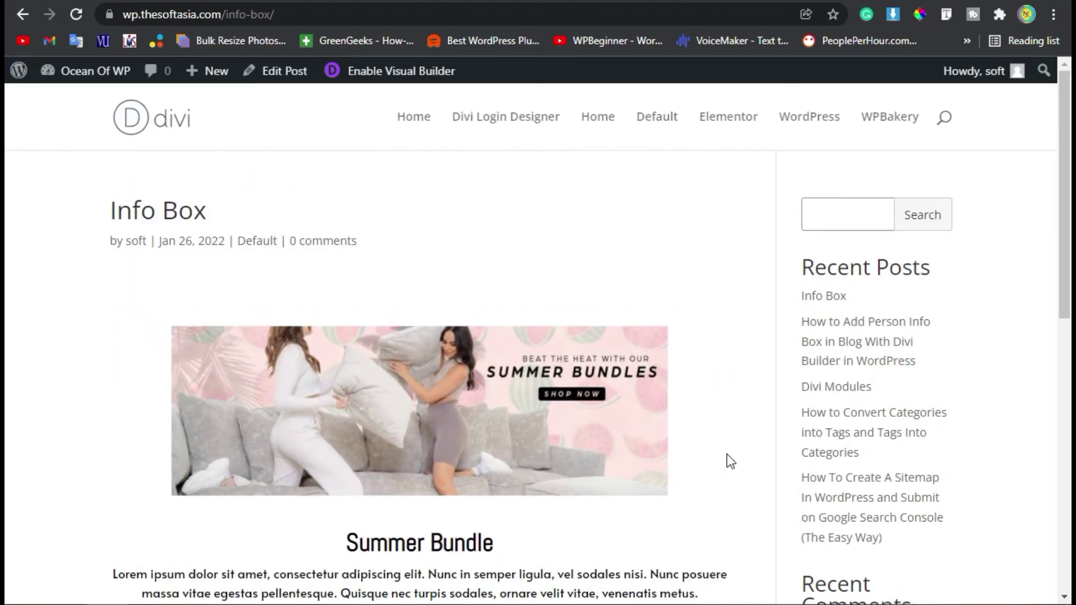